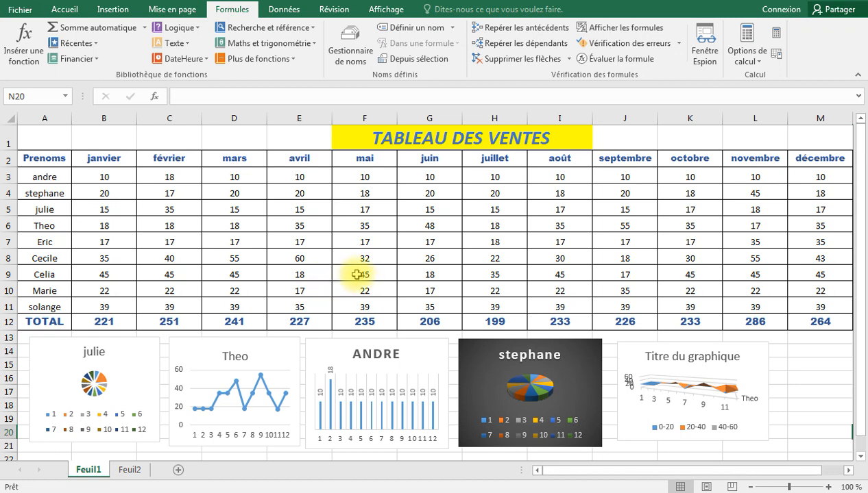
Switch to the Feuil2 sheet and look through the Accueil, Insertion and Mise en page command groups.
key(ctrl+Page_Down)
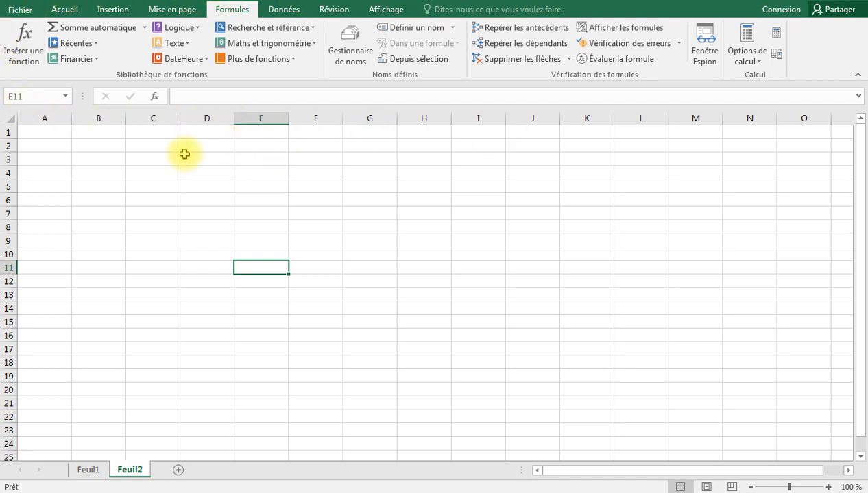
click(57, 9)
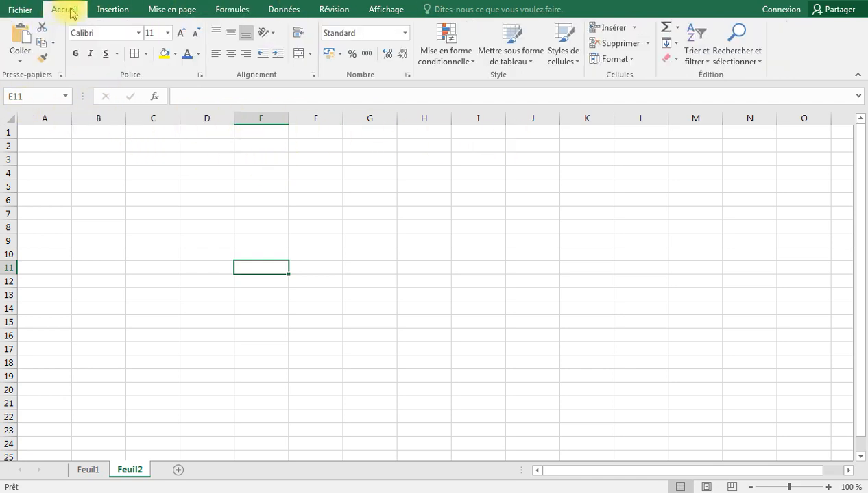
click(110, 11)
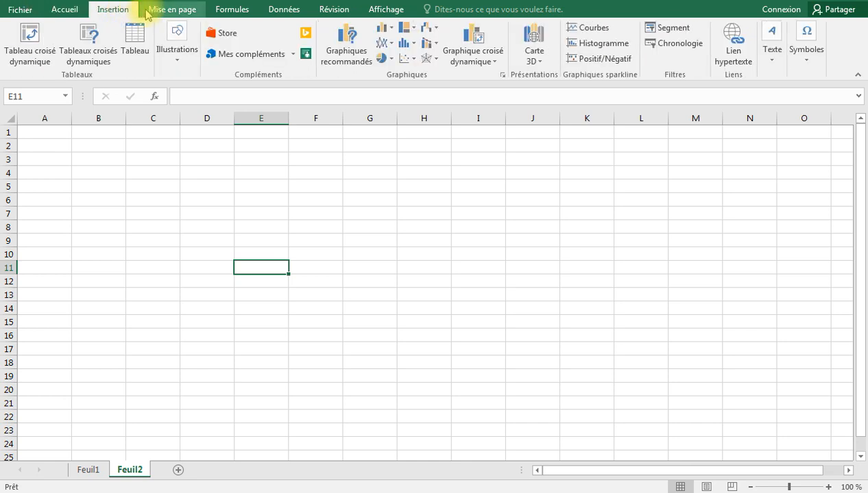
click(177, 9)
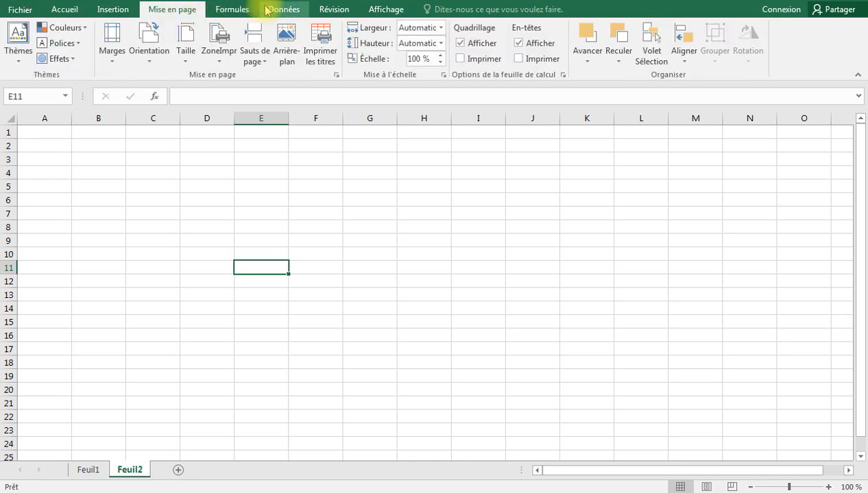
click(49, 12)
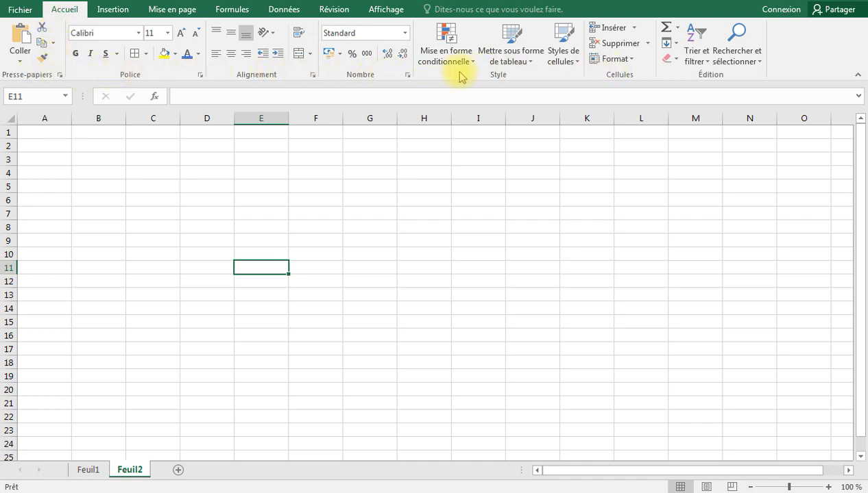
click(118, 10)
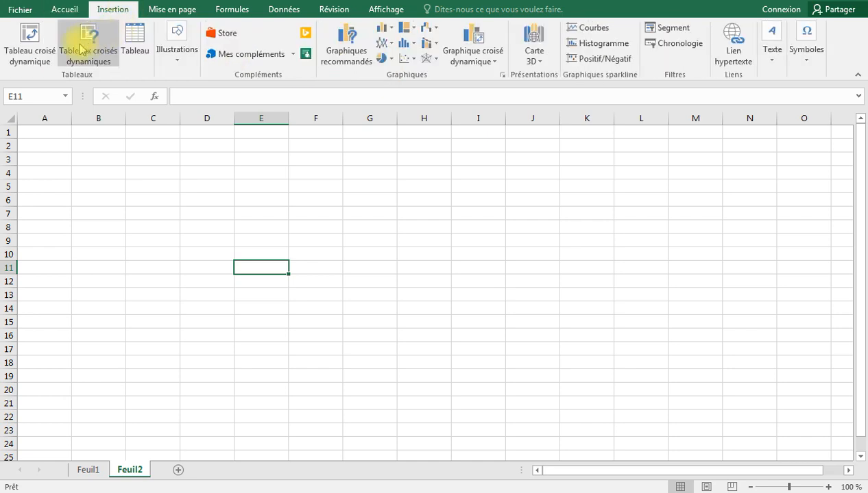
click(167, 11)
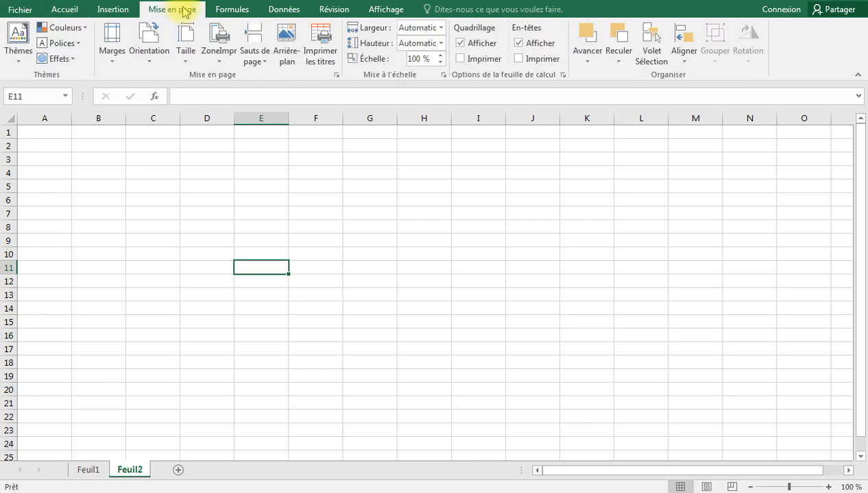
click(59, 10)
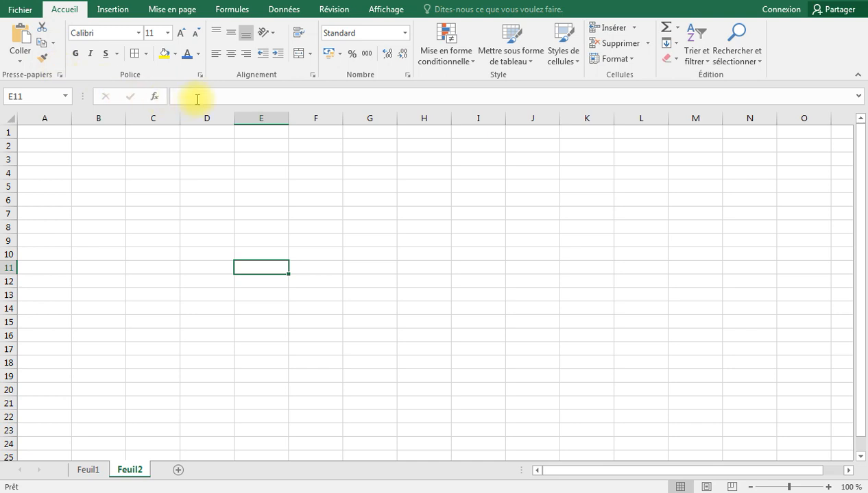
Examine the formula bar, then highlight the whole of column C and row 10 in turn.
click(197, 99)
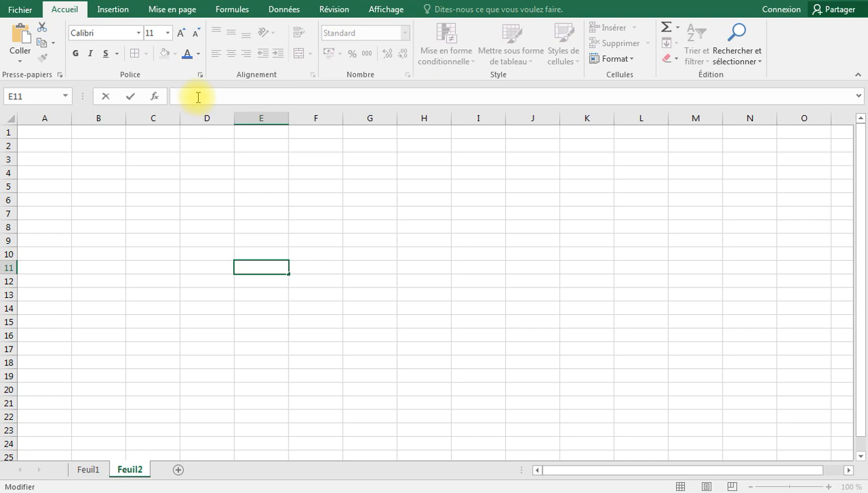
click(325, 231)
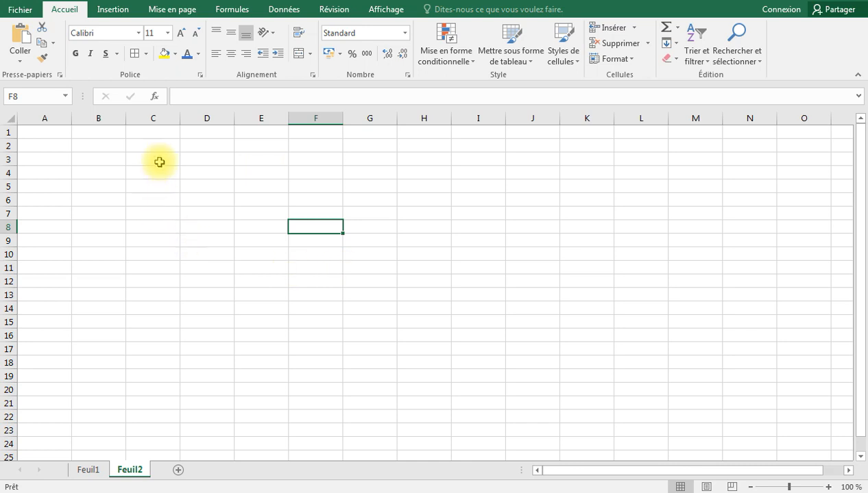
click(162, 118)
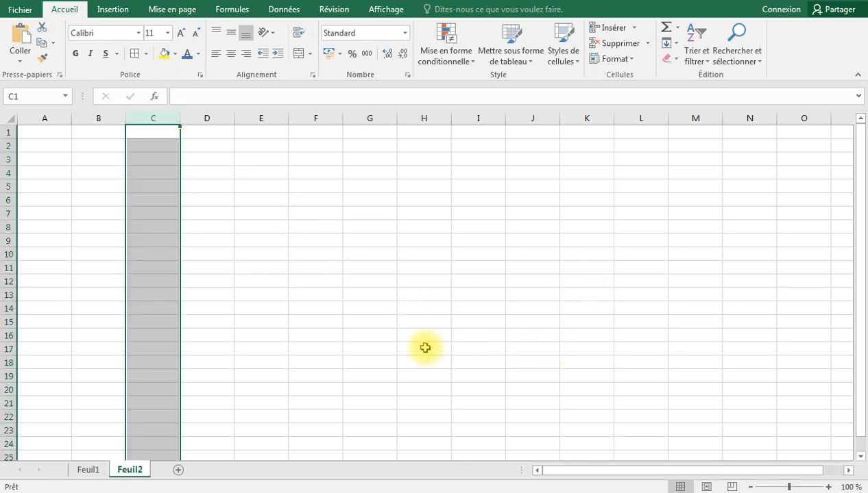
click(279, 280)
click(3, 254)
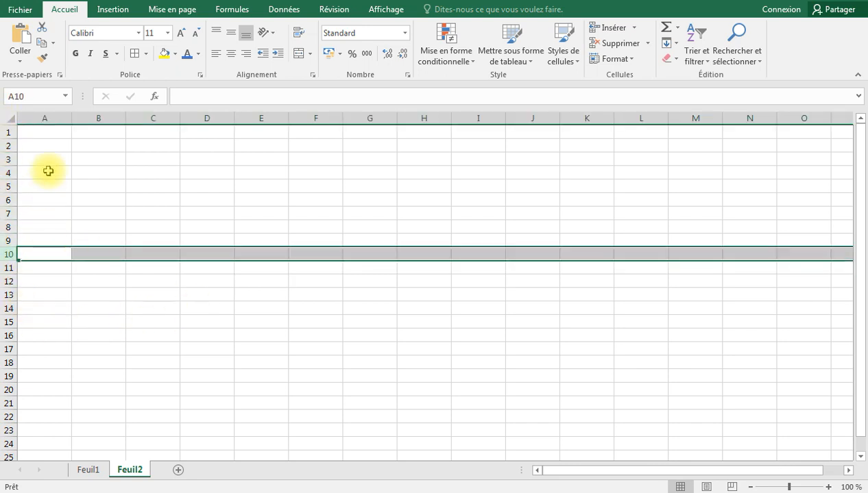
From cell A1, jump to the worksheet's last row and last column, then return to A1.
click(47, 133)
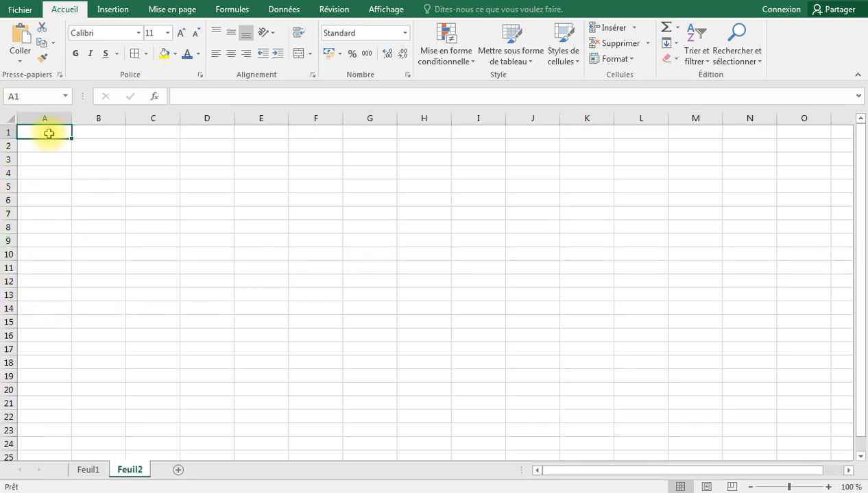
key(ctrl+Down)
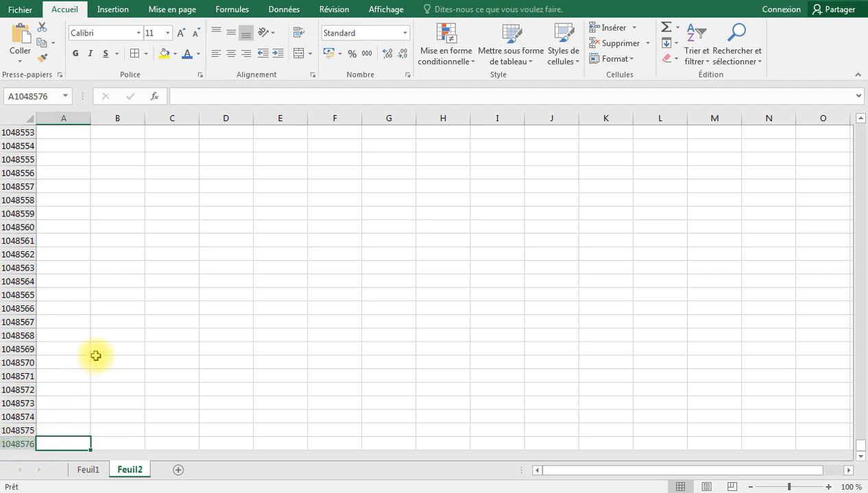
key(ctrl+Right)
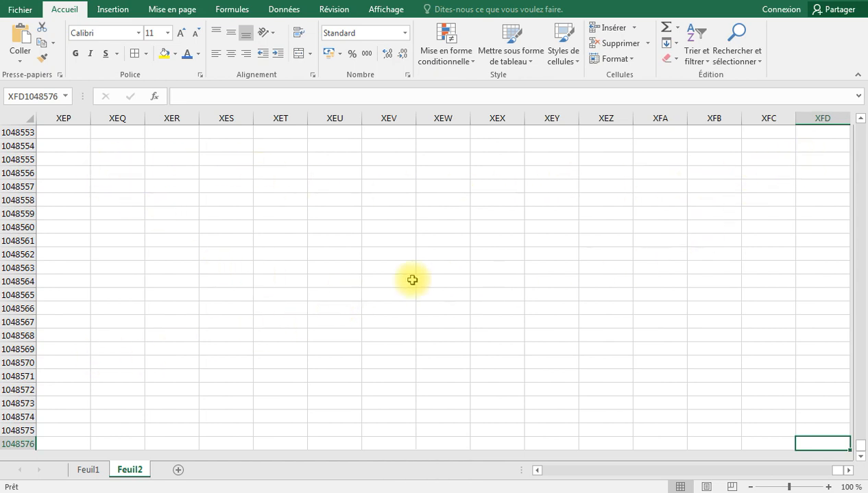
key(ctrl+Left)
key(ctrl+Up)
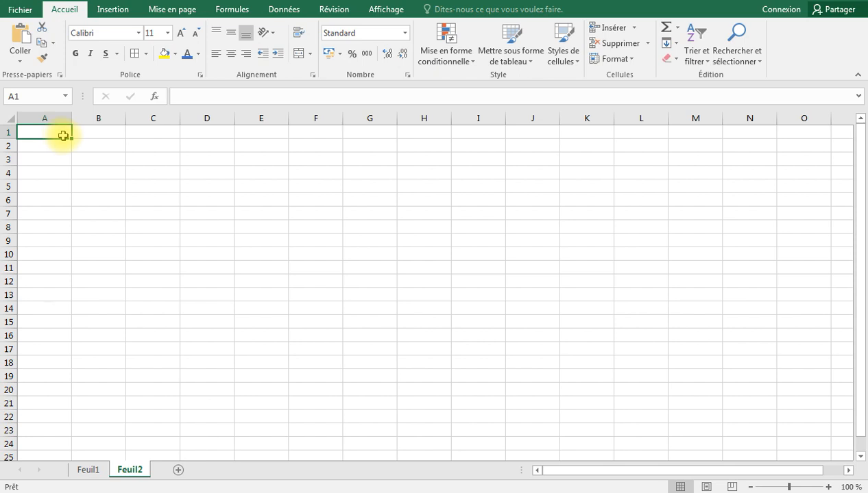
Highlight row 8 and column F together to show their intersection, then select cell F8.
click(297, 228)
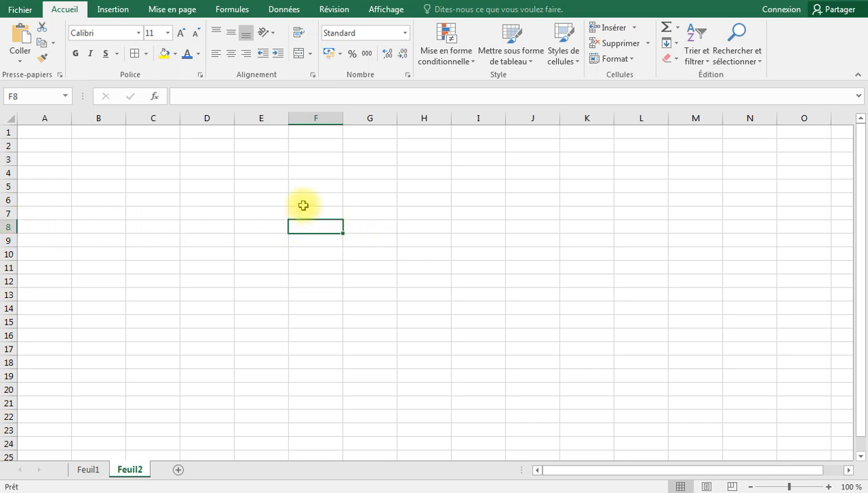
click(7, 227)
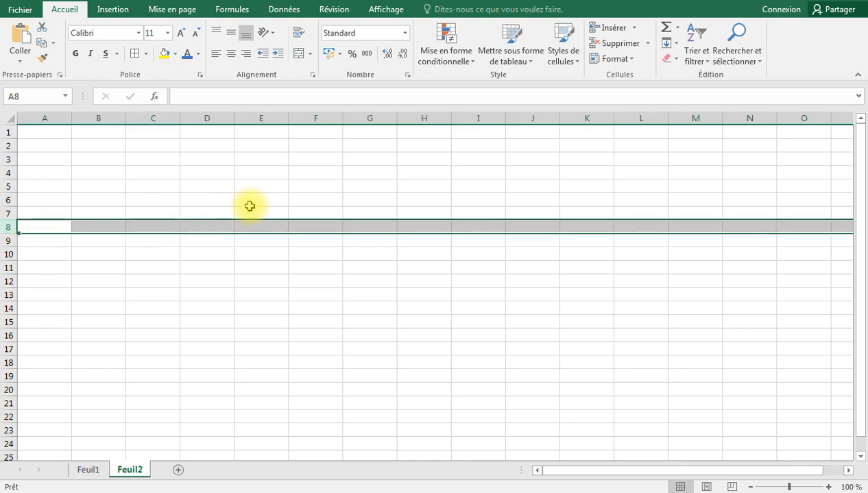
ctrl+click(317, 118)
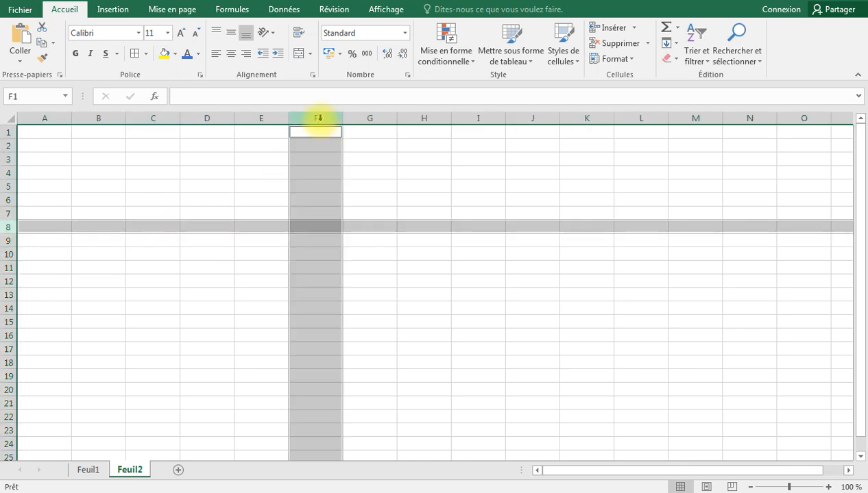
click(318, 227)
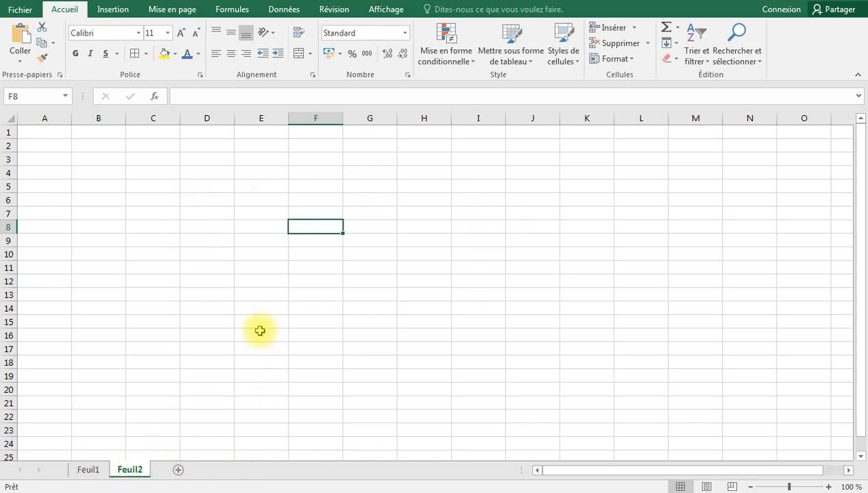
View the sales table on Feuil1, then return to Feuil2 and enter the formula =4+6 in cell F8.
click(90, 471)
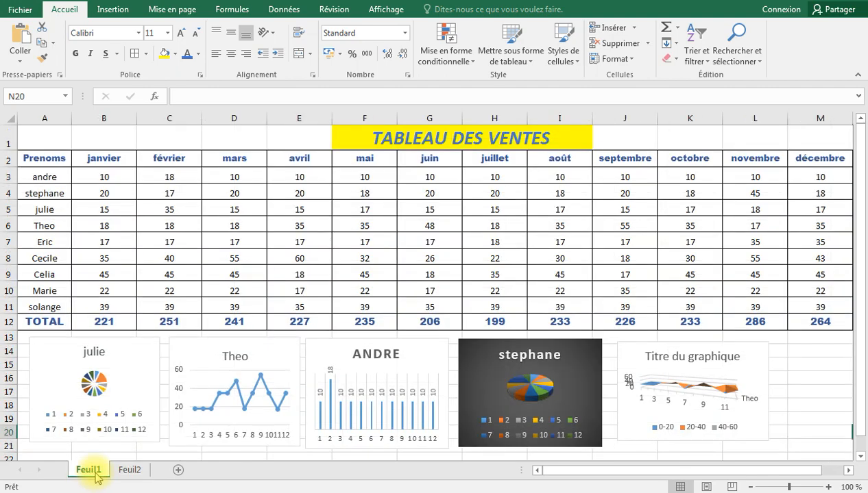
click(121, 470)
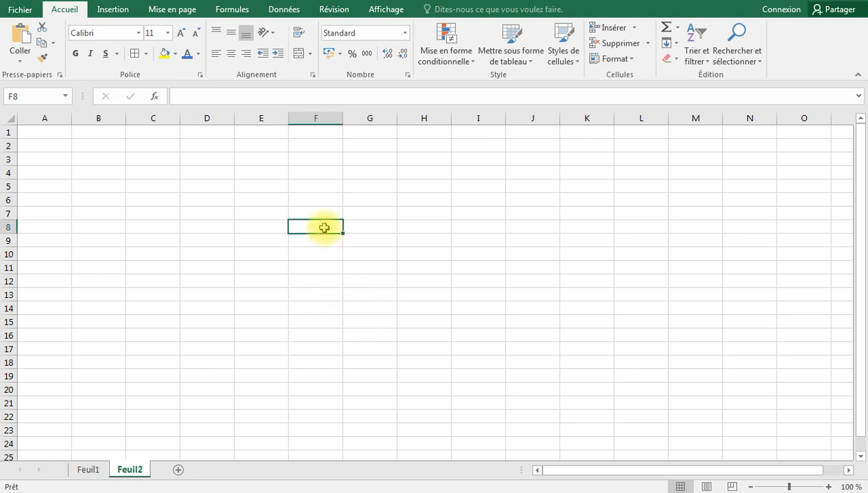
text(=)
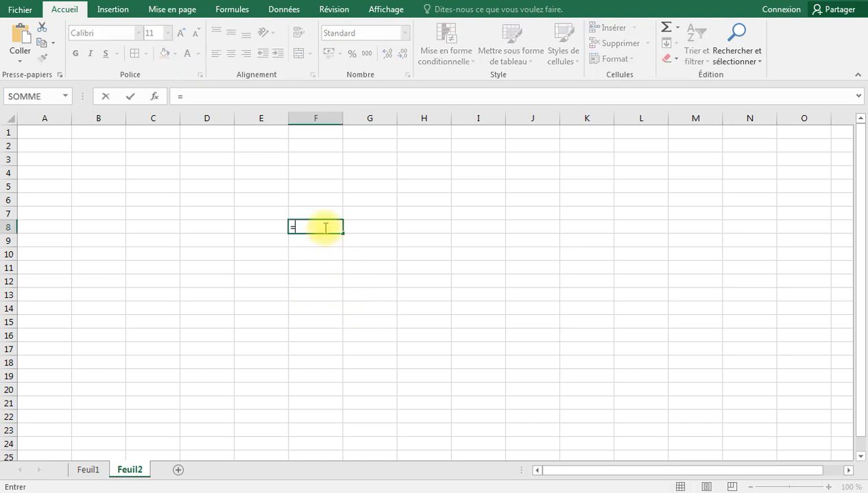
text(4+6)
key(Return)
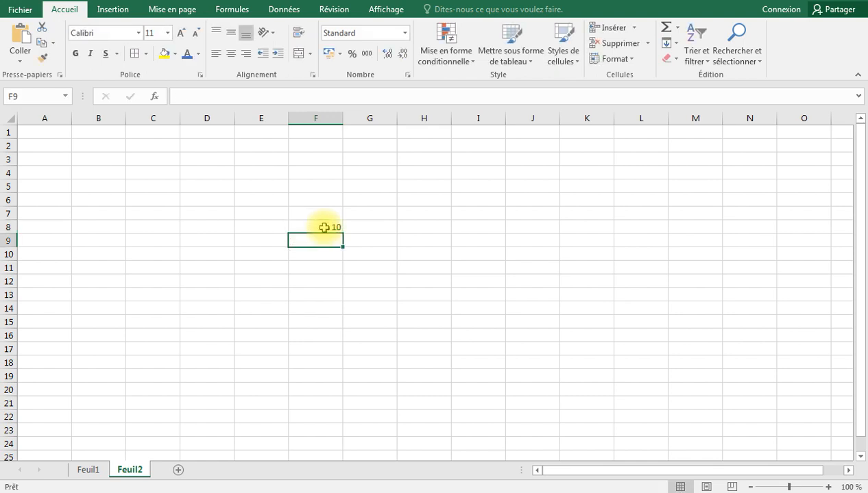
Inspect the formula behind the result in cell F8 and leave it as it is.
click(318, 227)
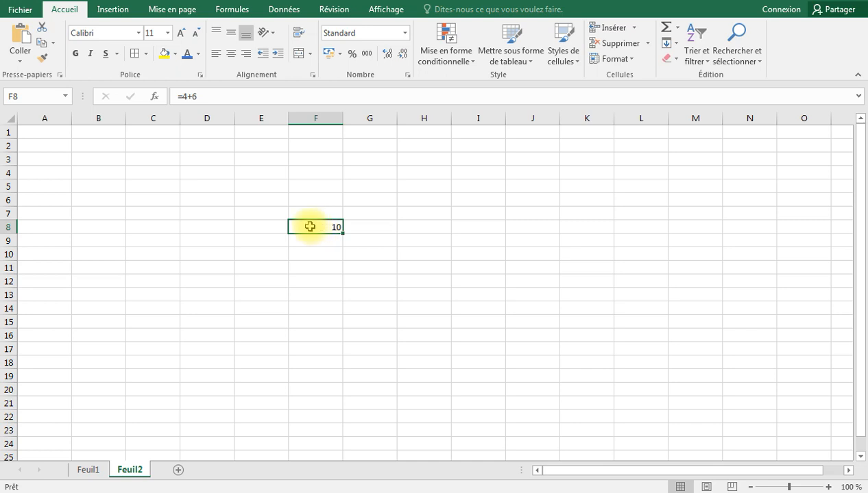
drag(207, 97, 178, 97)
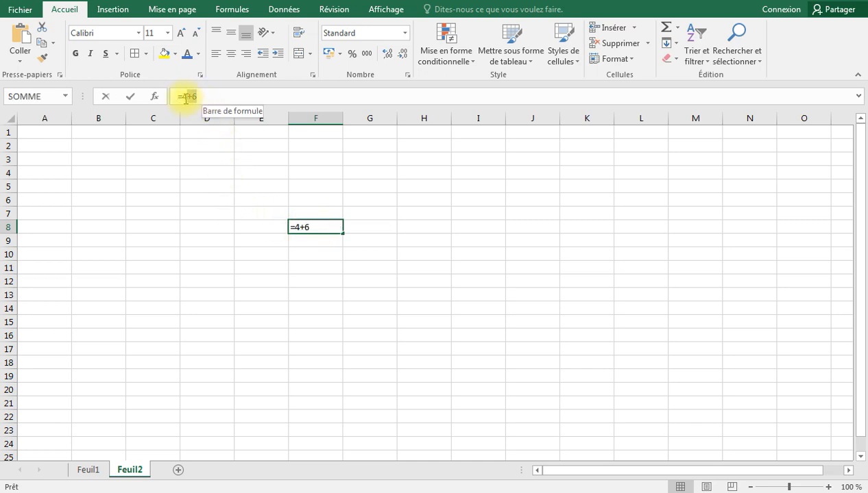
click(240, 96)
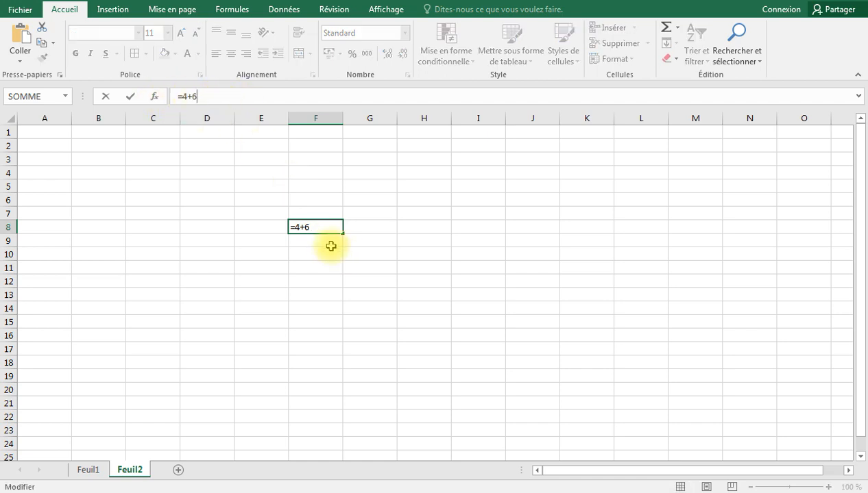
key(Return)
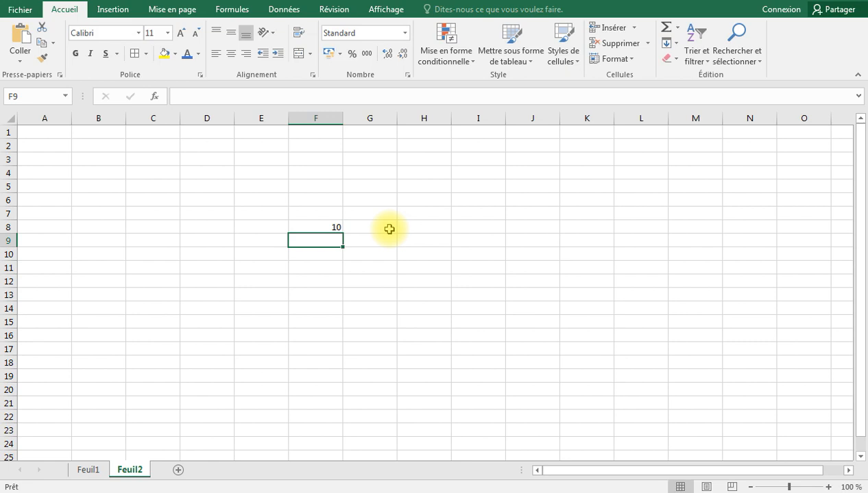
Clear the contents of cell F8.
click(320, 226)
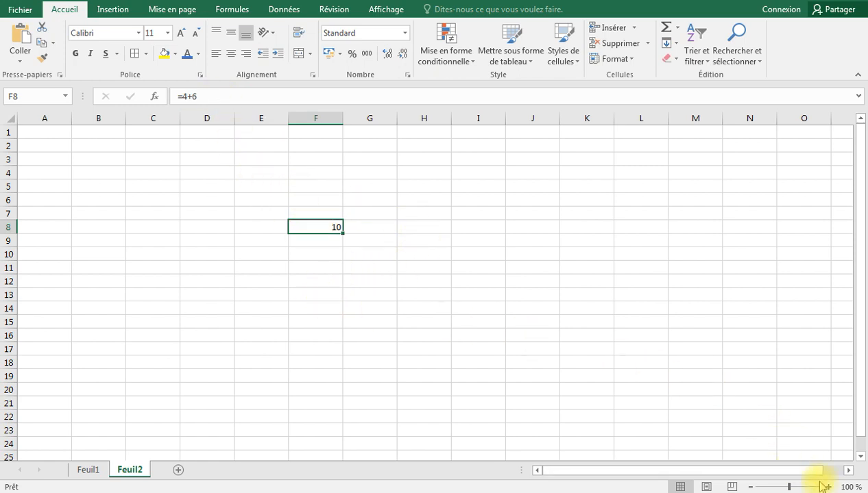
drag(817, 473, 817, 473)
click(326, 229)
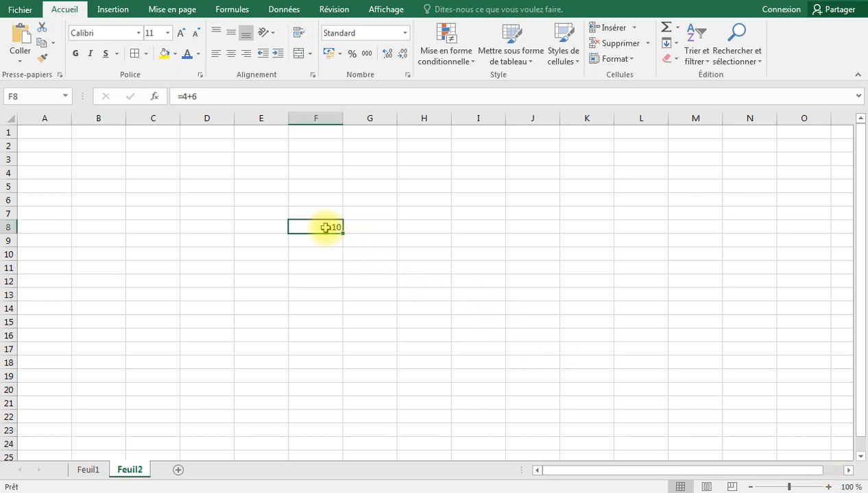
key(Delete)
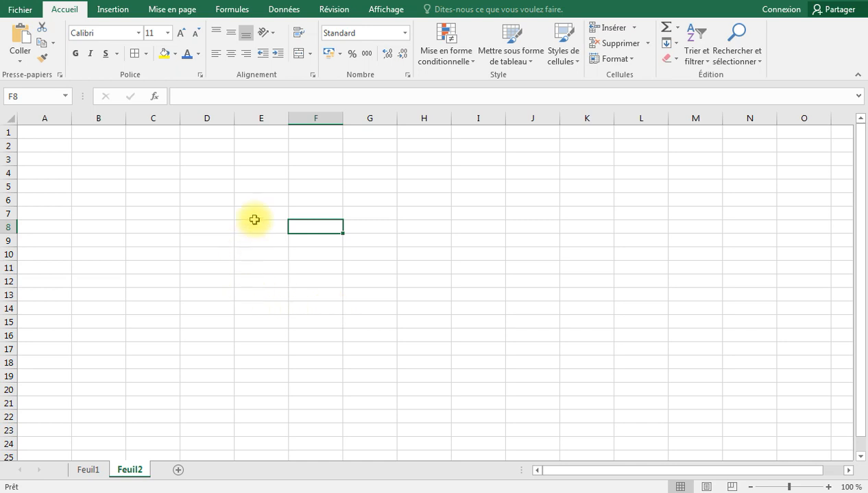
Select the range E6:E13, then select cell G6 and extend it up to G4 with the fill handle.
click(259, 198)
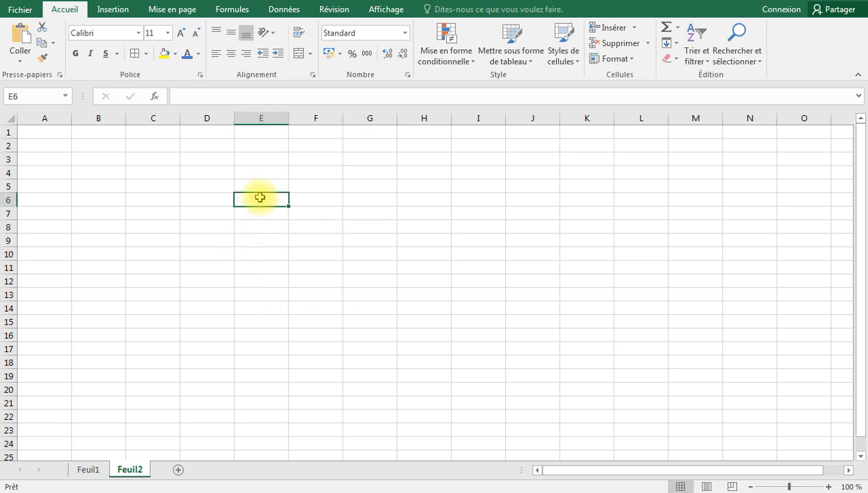
drag(261, 197, 258, 288)
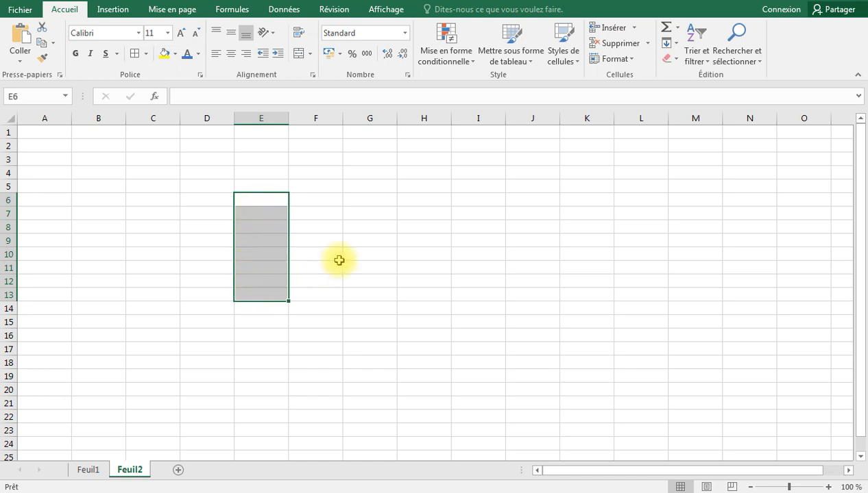
click(384, 199)
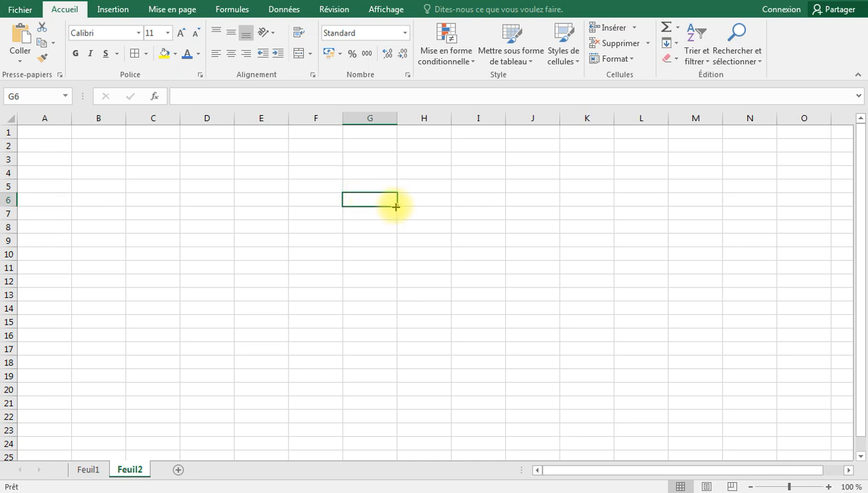
drag(397, 206, 407, 178)
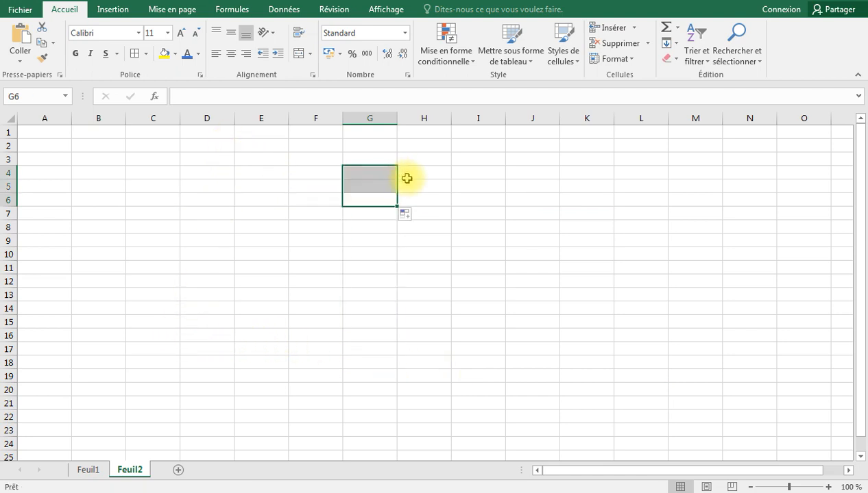
Select the range D6:L19, then clear the selection.
click(473, 200)
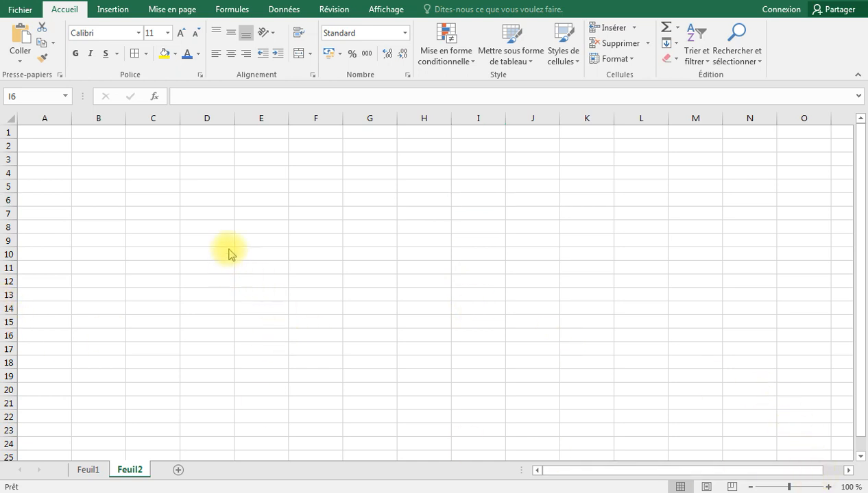
click(223, 199)
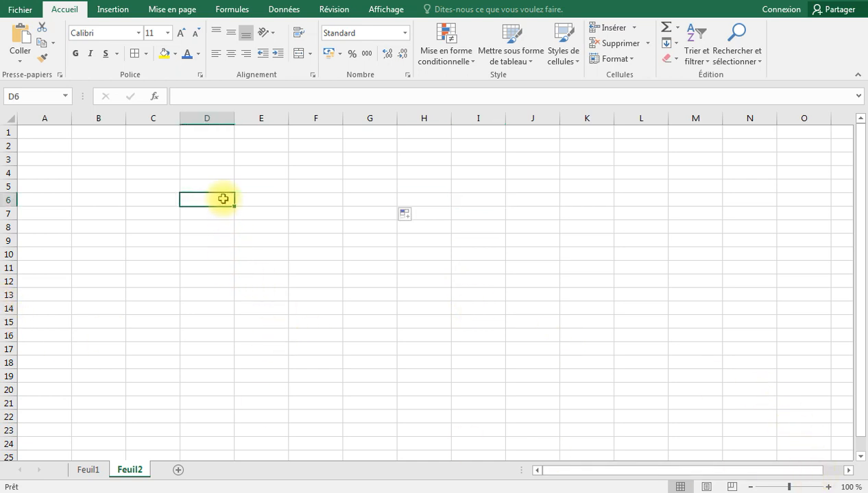
drag(224, 199, 626, 377)
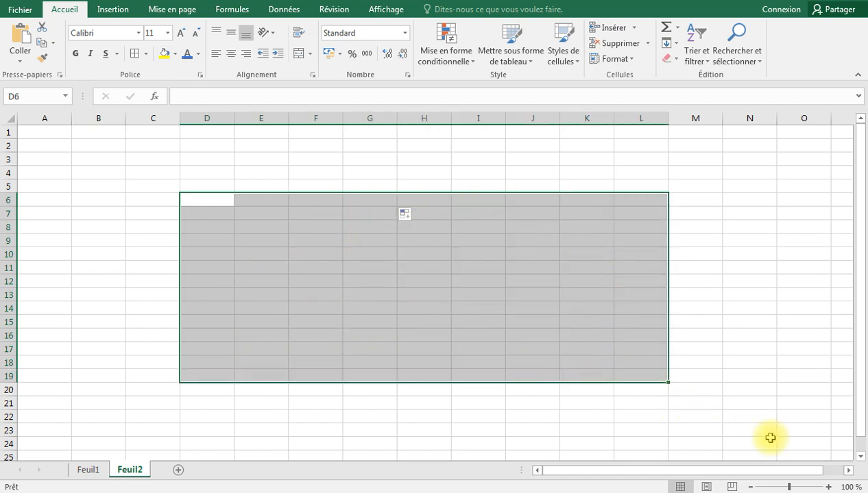
click(477, 390)
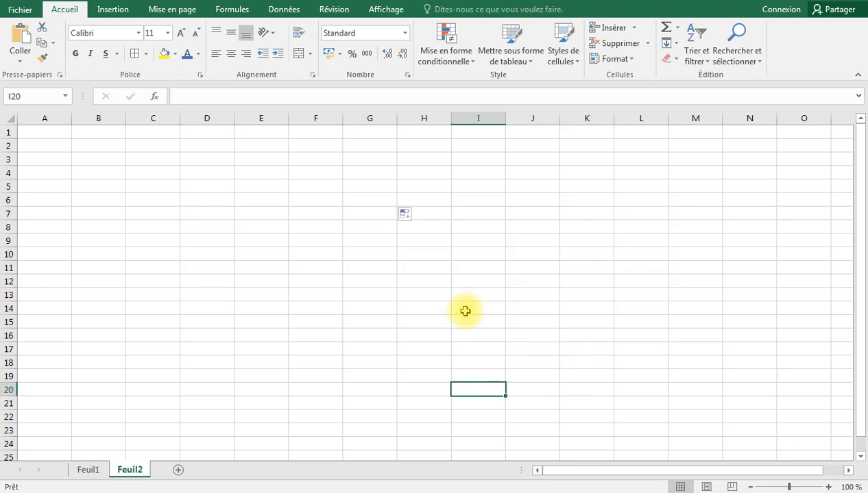
Enter the column header Prenoms in cell C7.
click(155, 213)
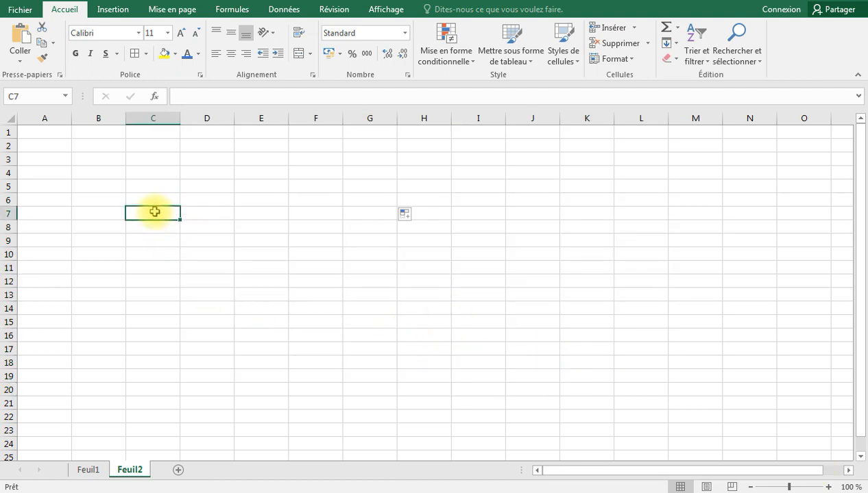
text(P)
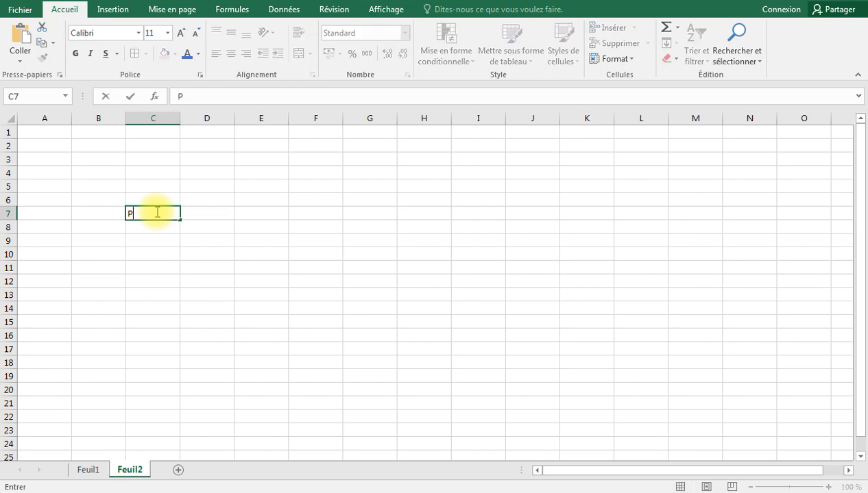
text(renoms)
key(Return)
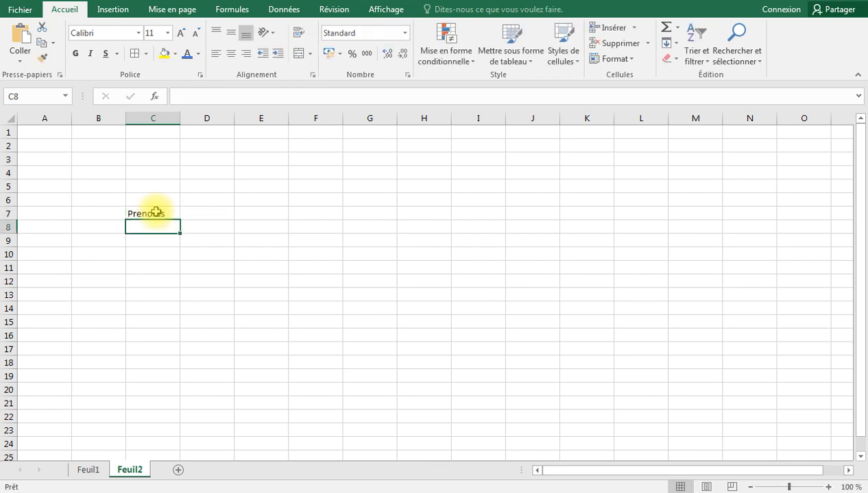
Fill cells C8 to C11 under the Prenoms header with four people's first names.
text(Stepha)
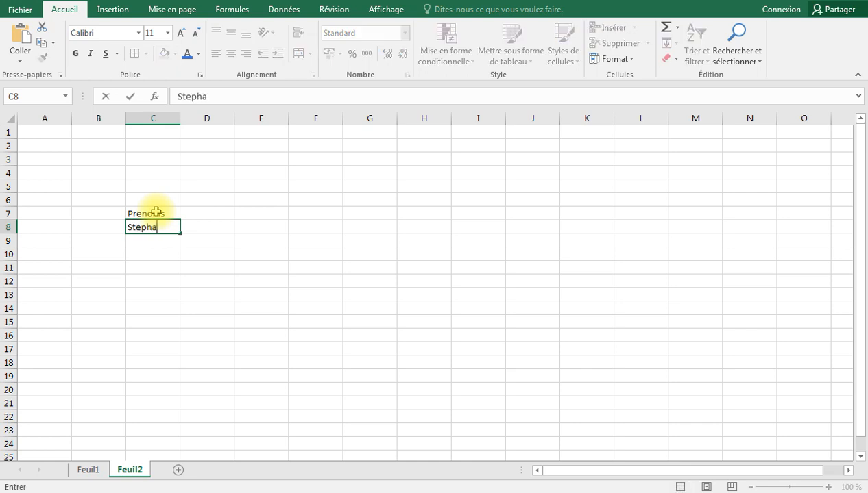
text(nie)
key(Down)
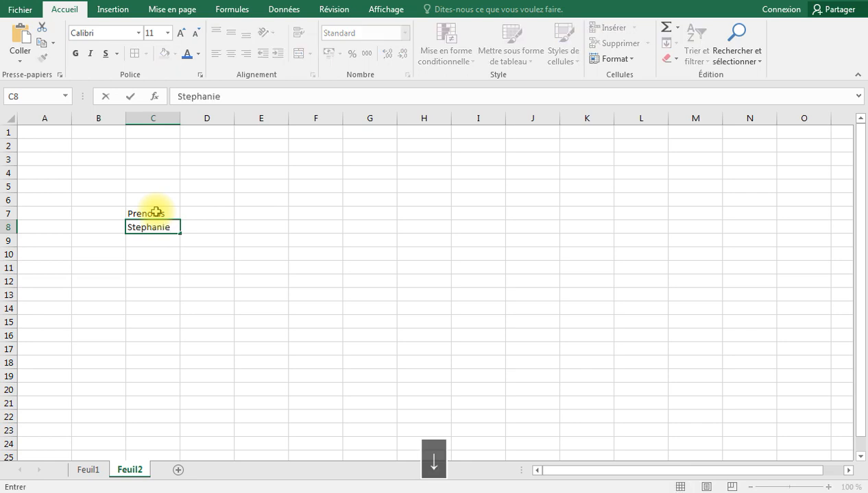
text(Theo)
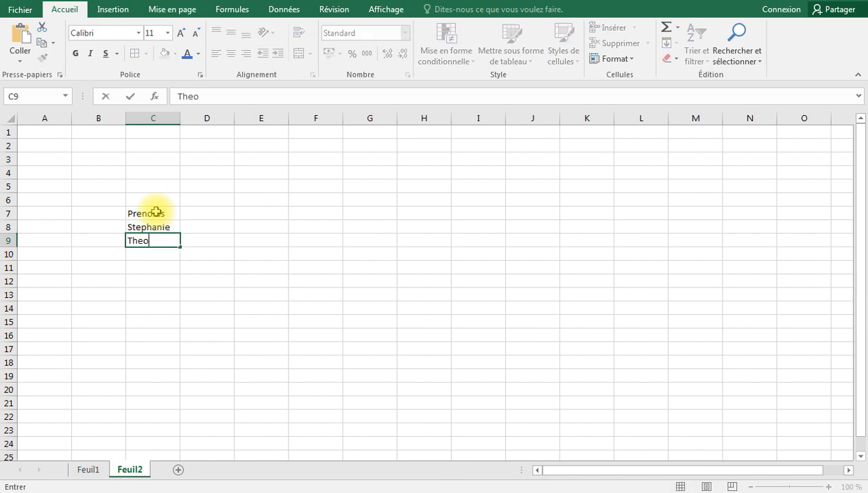
key(Down)
text(A)
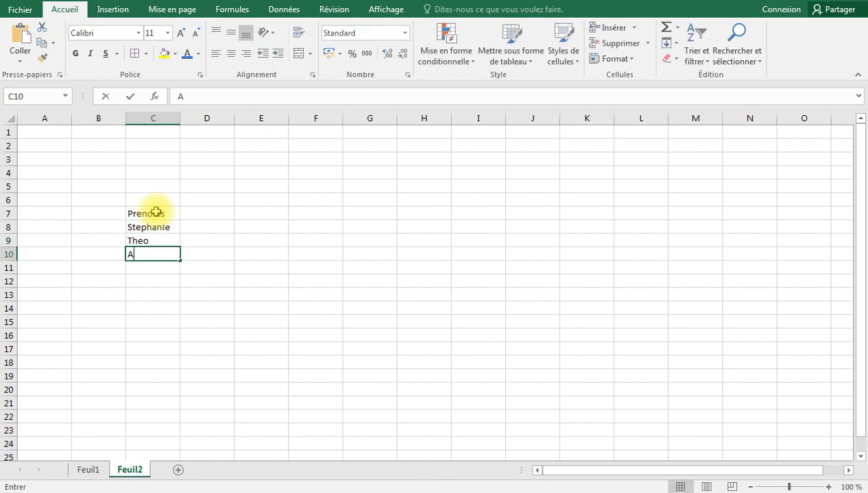
text(ndre)
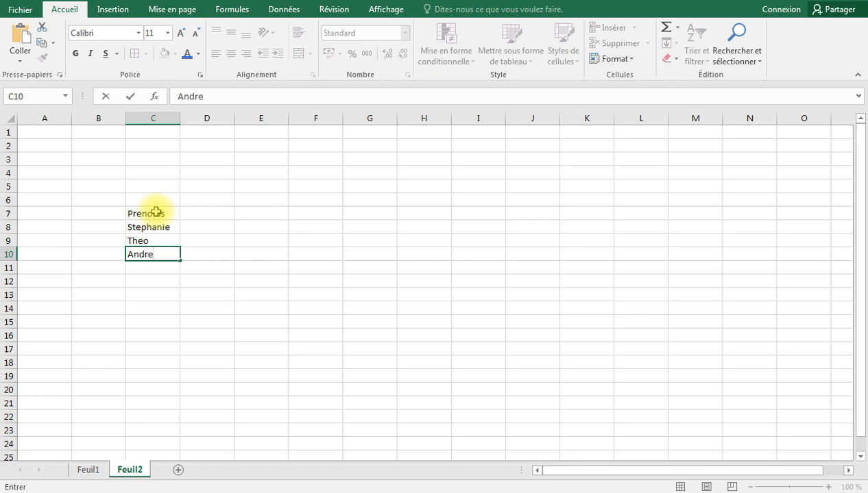
key(Down)
text(Er)
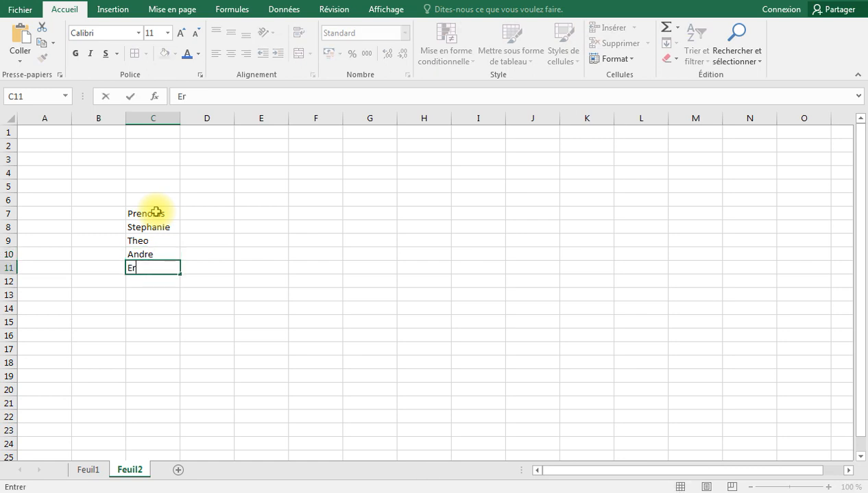
key(Down)
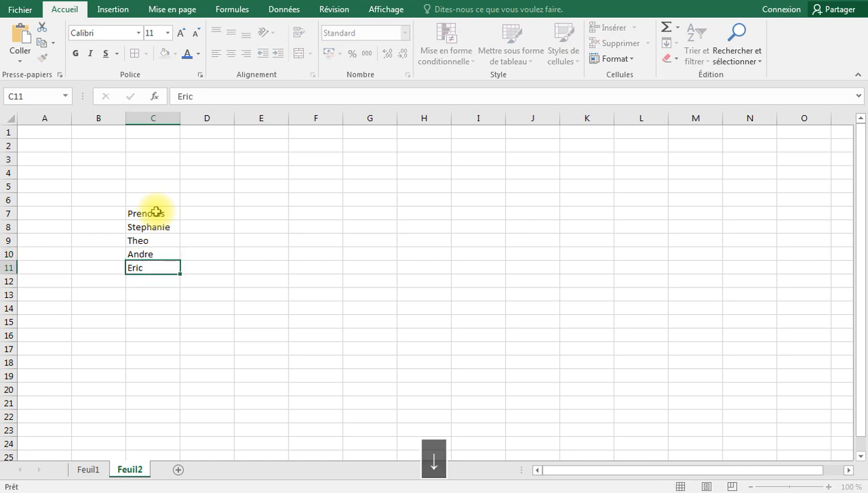
Continue the Prenoms list with four more first names in cells C12 to C15.
text(Cila)
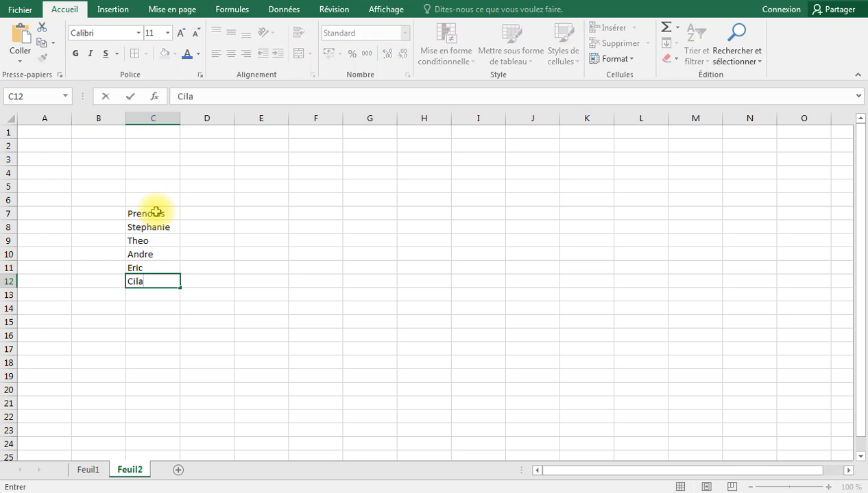
key(Down)
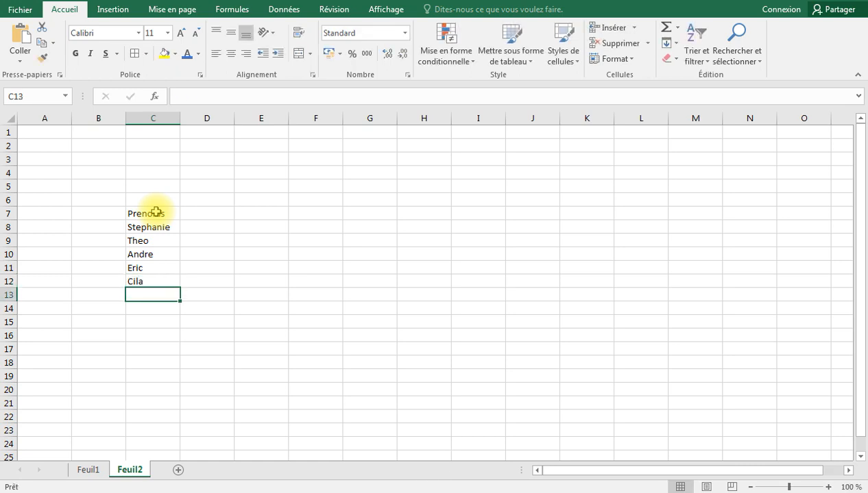
text(Celi)
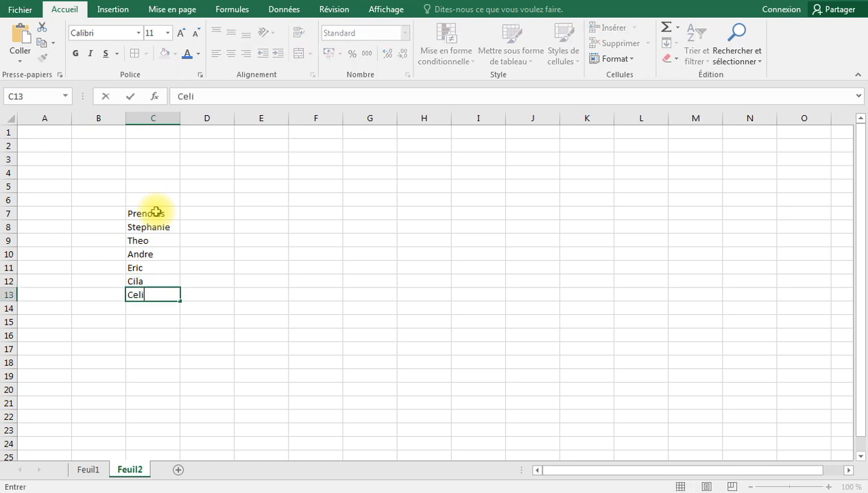
text(ne)
key(Down)
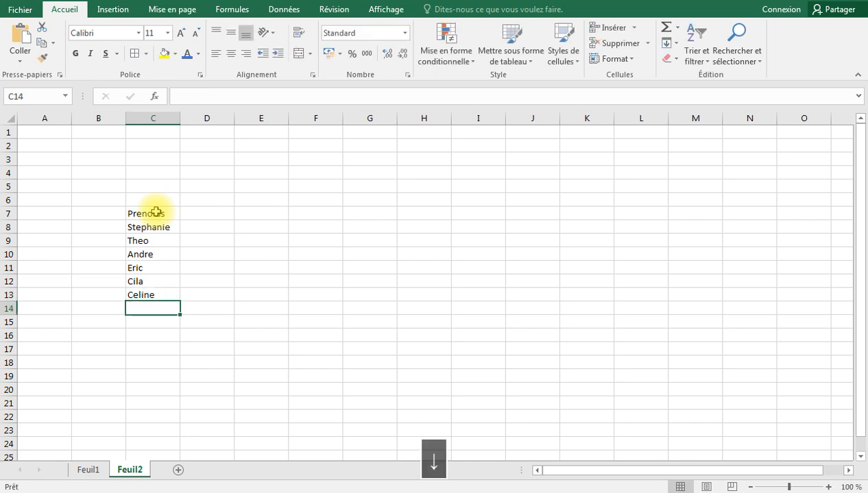
text(Nathalie)
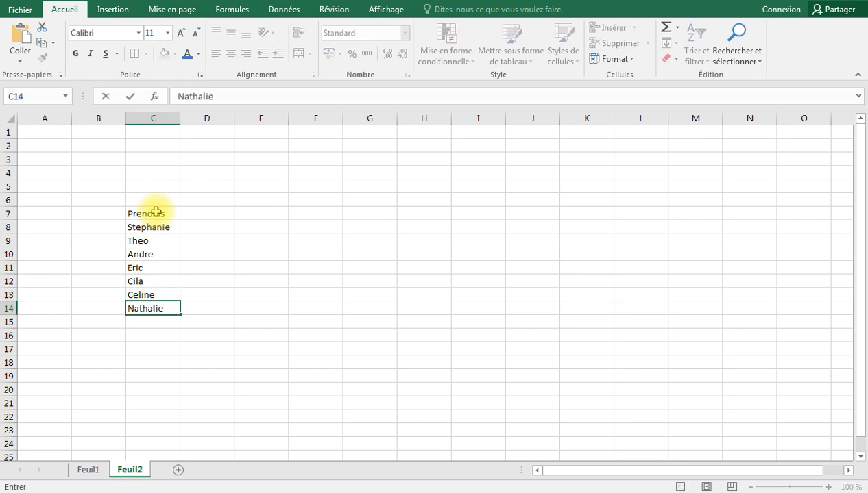
key(Down)
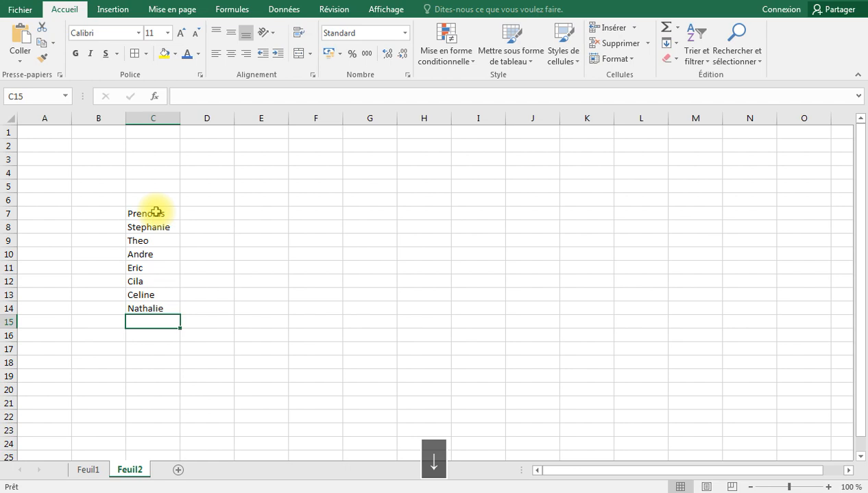
text(Sol)
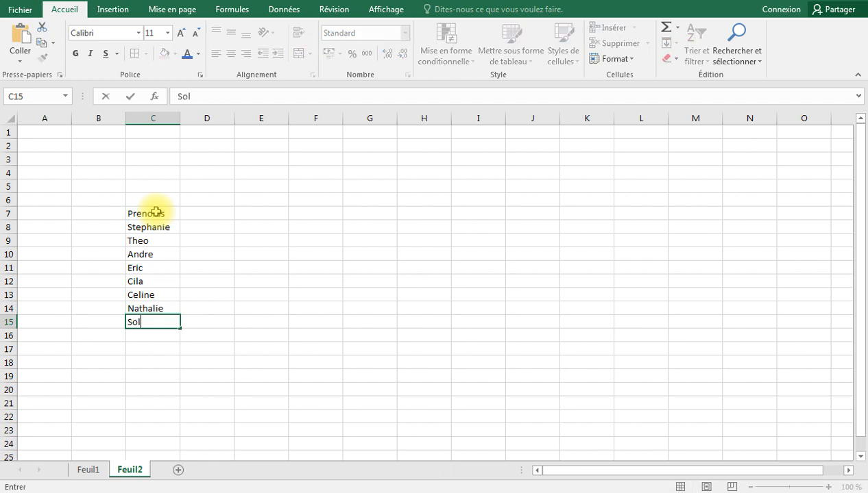
text(ange)
Enter the month header janvier in cell D7, then select the first names in C8:C15.
key(Up)
key(Up)
key(Up)
key(Up)
key(Up)
key(Up)
key(Up)
key(Up)
key(Right)
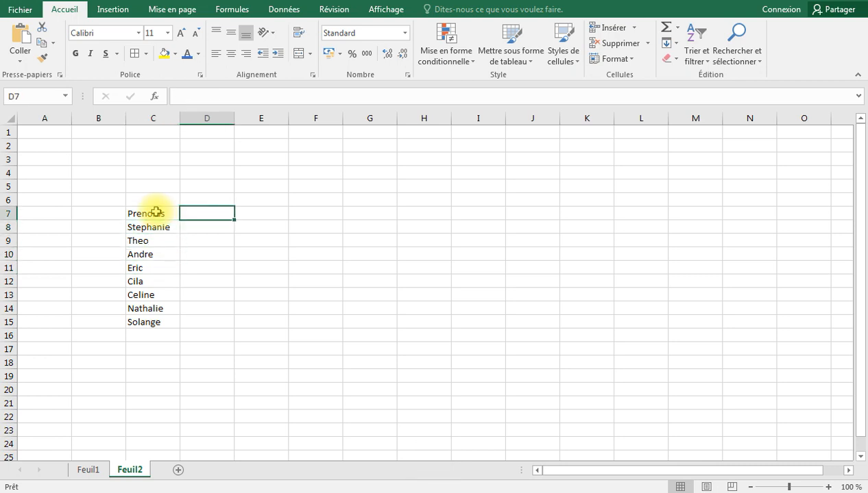
text(ja)
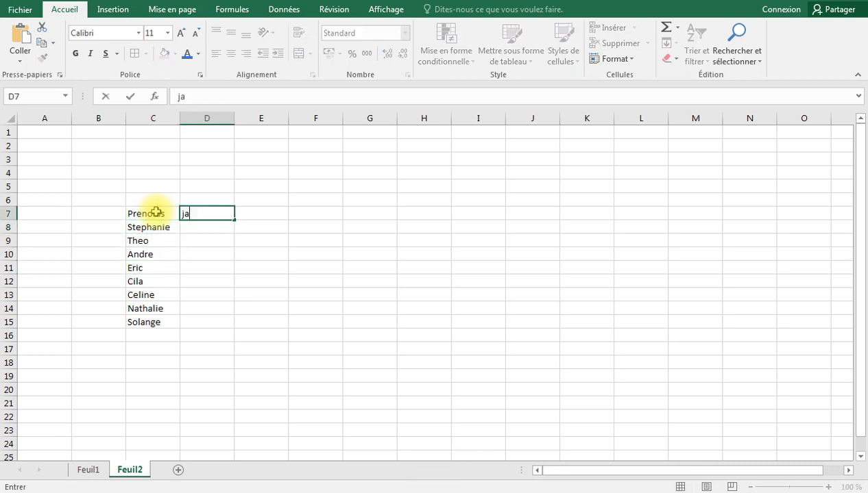
text(nvier)
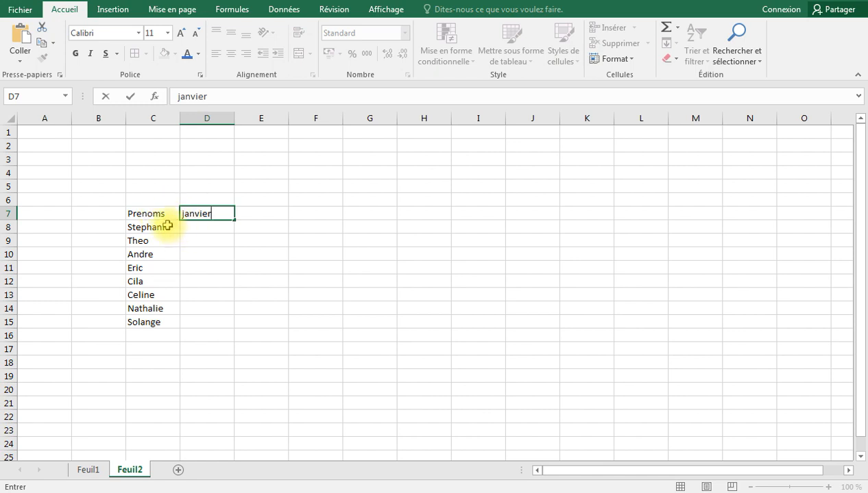
drag(155, 226, 145, 324)
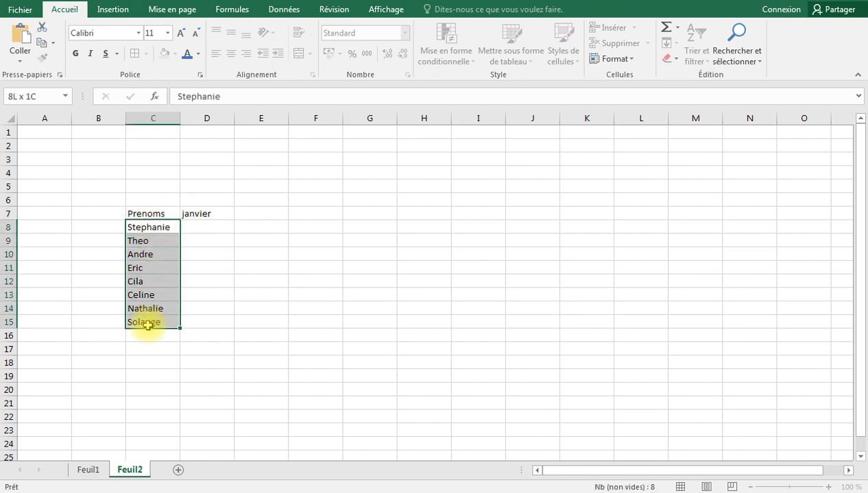
Enter the month headers Fevrier in cell E7 and Mars in cell F7.
click(207, 213)
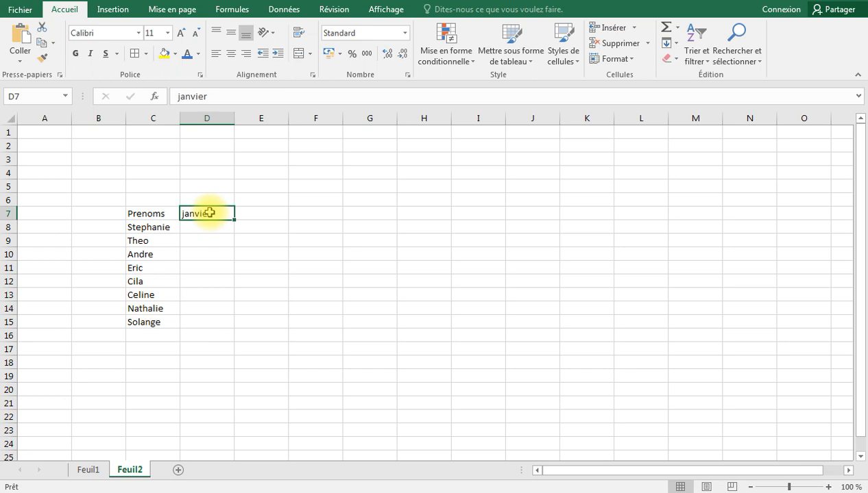
key(Right)
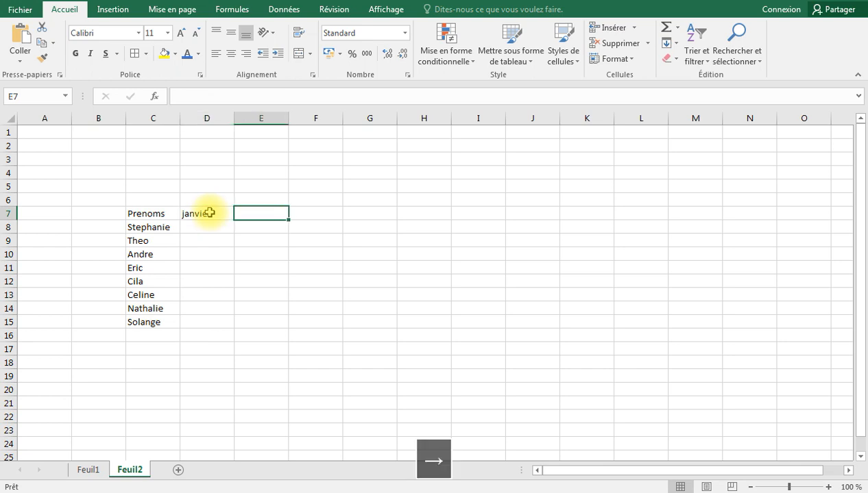
text(Fevrier)
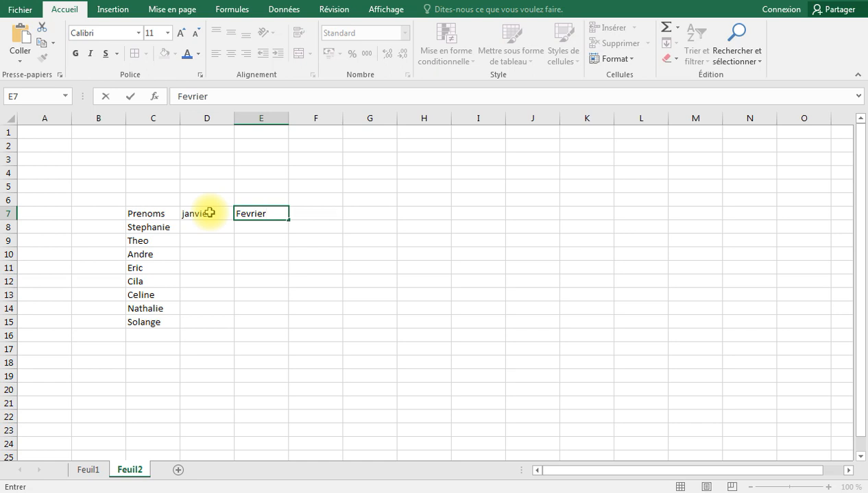
key(Right)
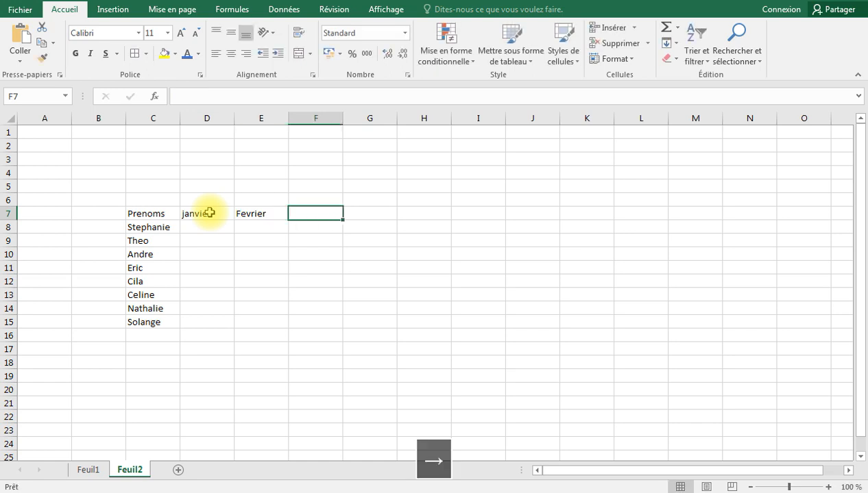
text(Mars)
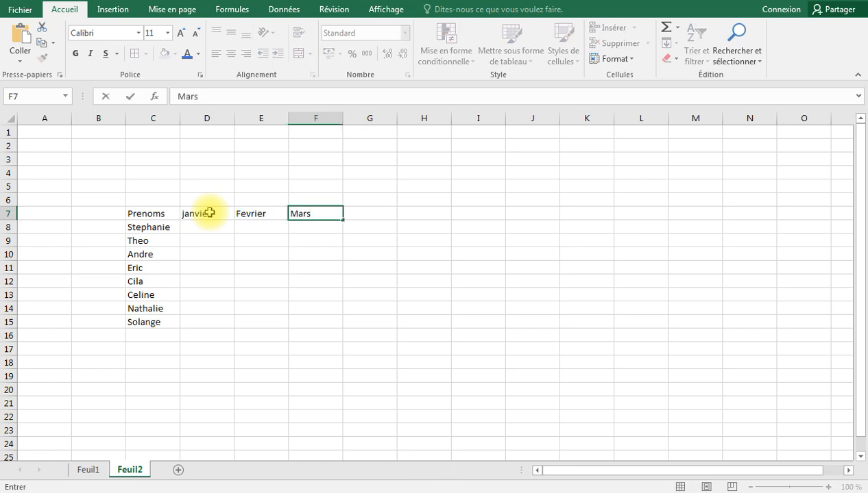
key(Right)
Extend janvier from cell D7 across to O7 with the fill handle to create the month headers through décembre.
key(Left)
key(Left)
key(Left)
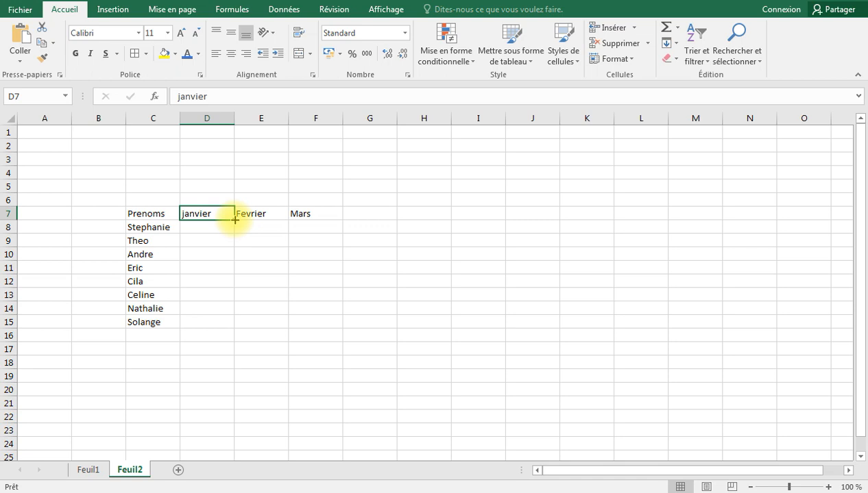
drag(234, 220, 810, 223)
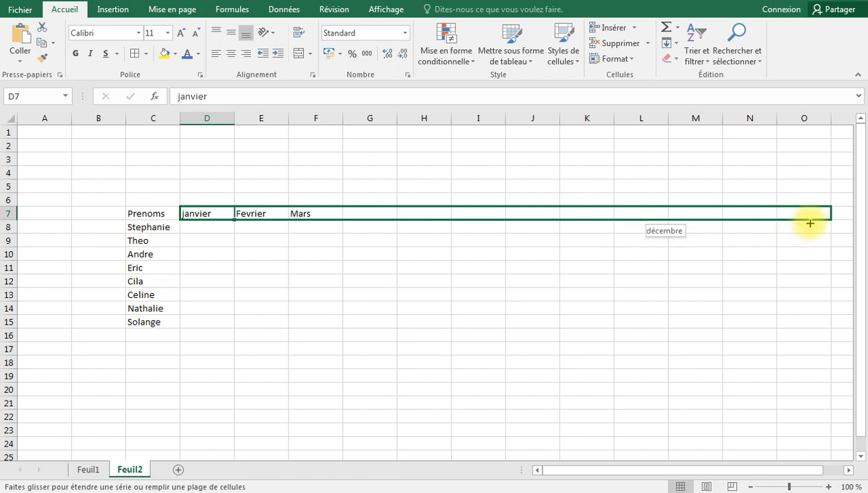
drag(809, 223, 809, 224)
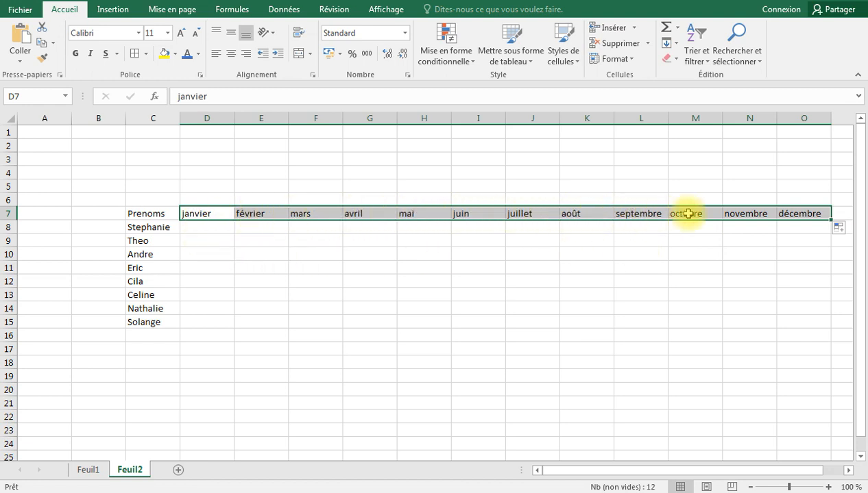
Enter the janvier values 10, 25, 30 and 56 in cells D8 to D11.
click(290, 282)
click(221, 227)
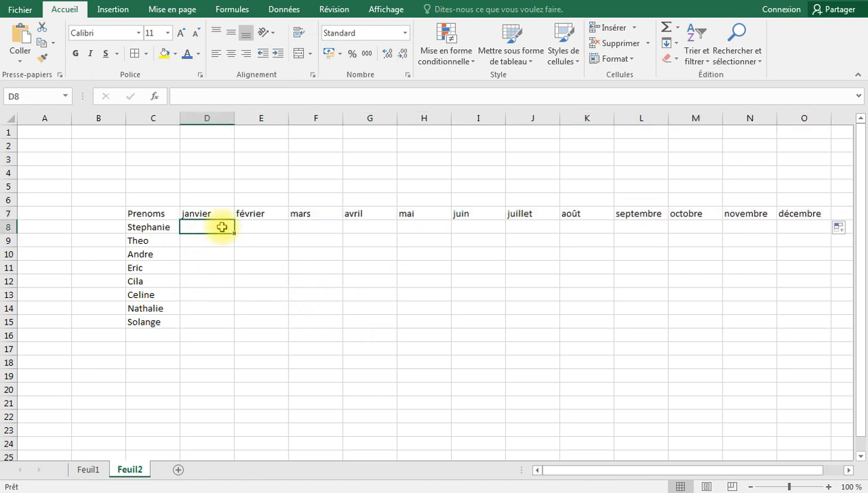
text(10)
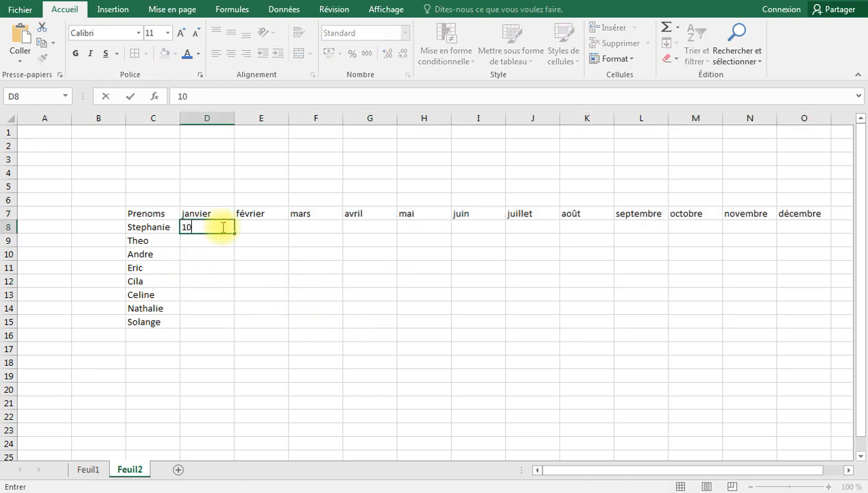
key(Down)
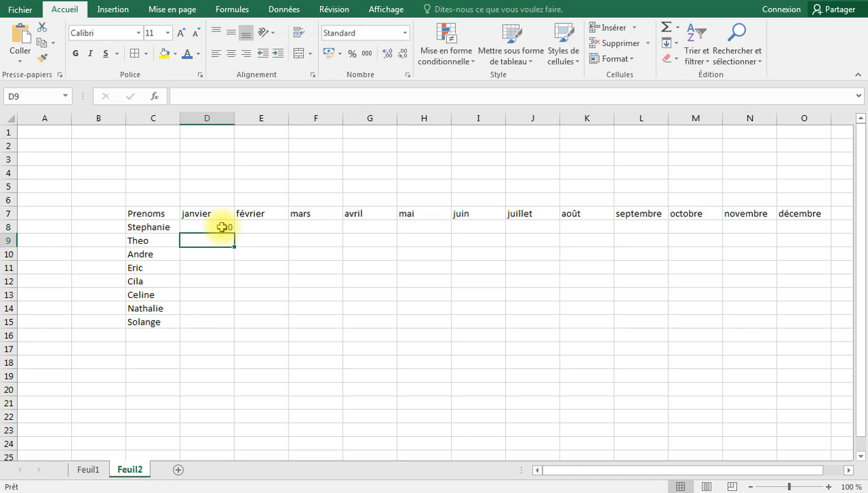
text(25)
key(Down)
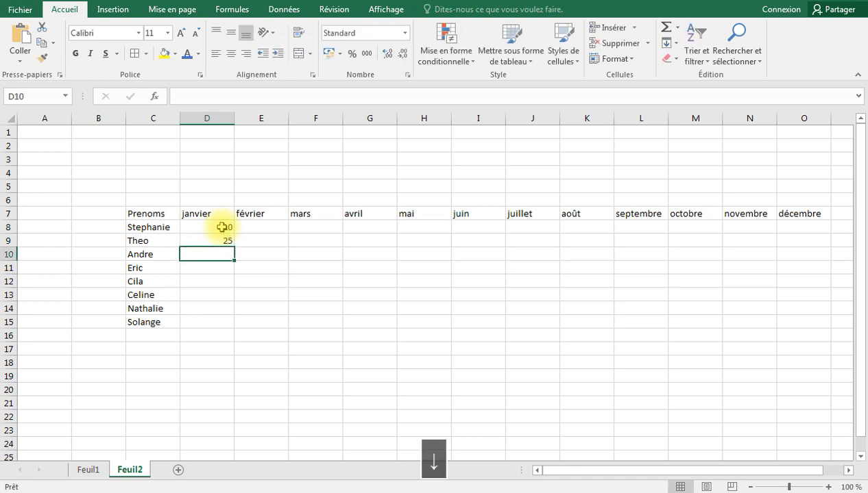
text(30)
key(Down)
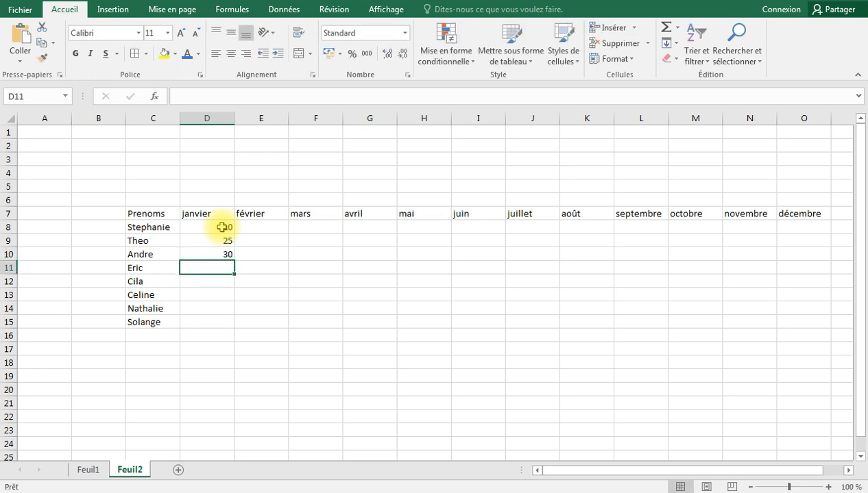
text(56)
key(Return)
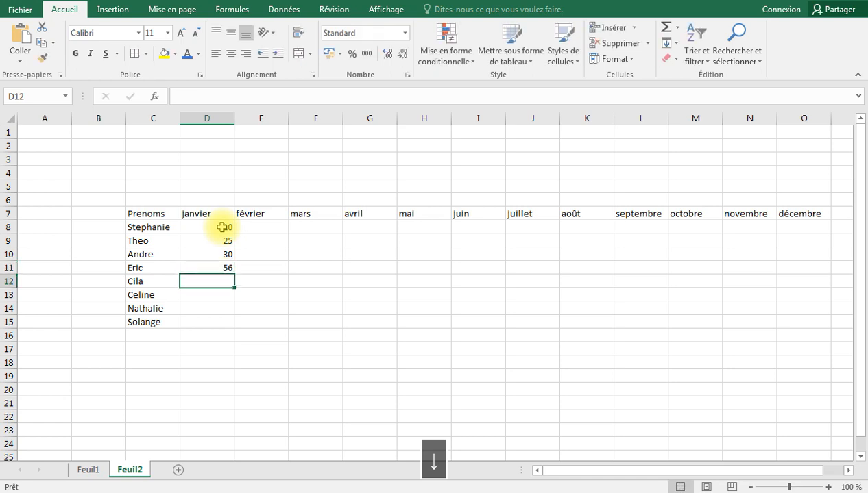
Continue the janvier column with 15, 13, 25 and 44 in cells D12 to D15.
text(15)
key(Down)
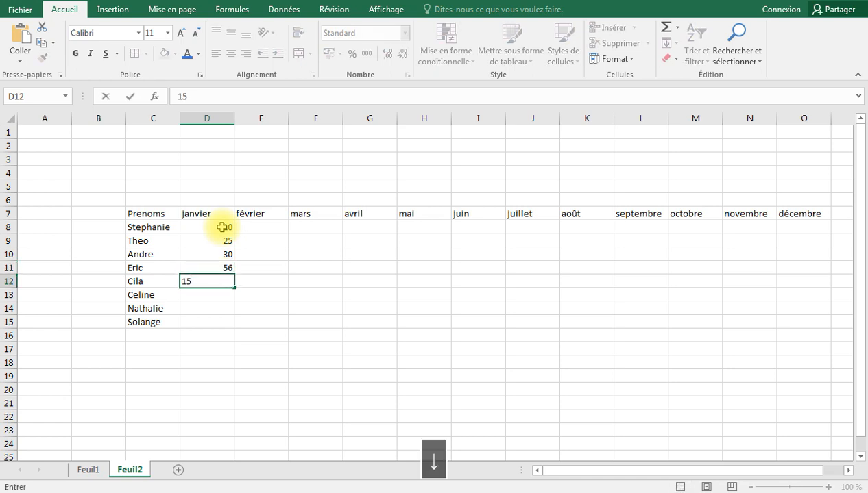
text(1)
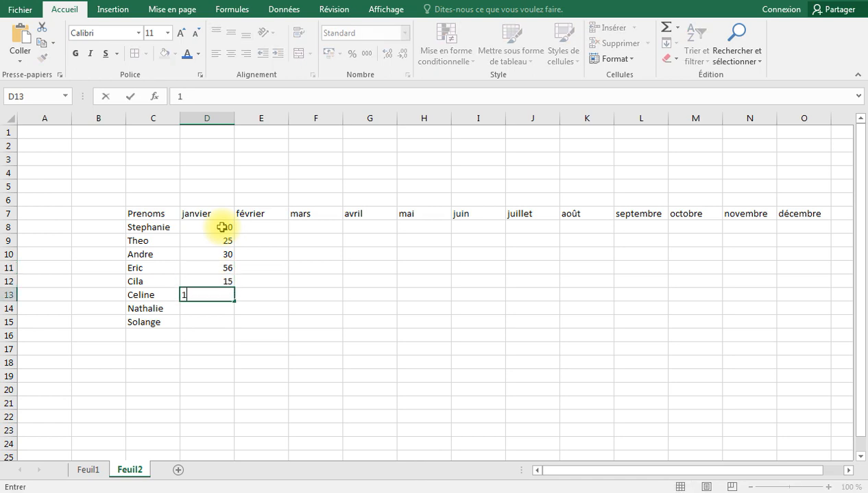
text(3)
key(Down)
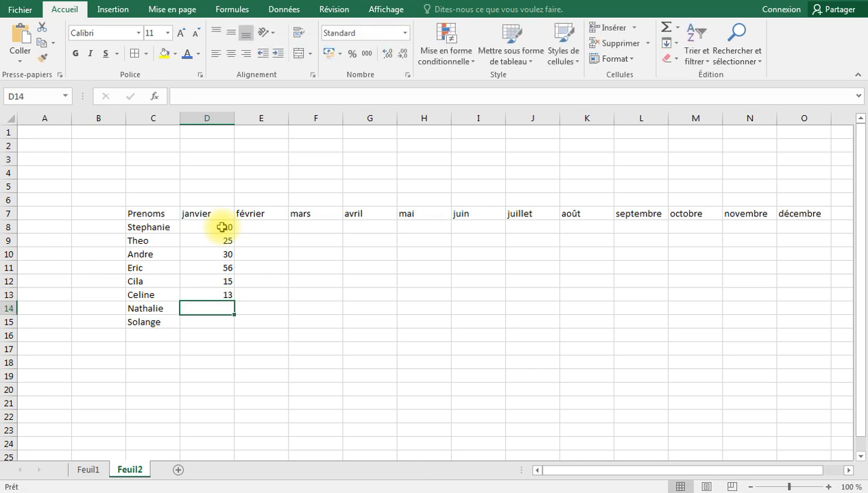
text(25)
key(Down)
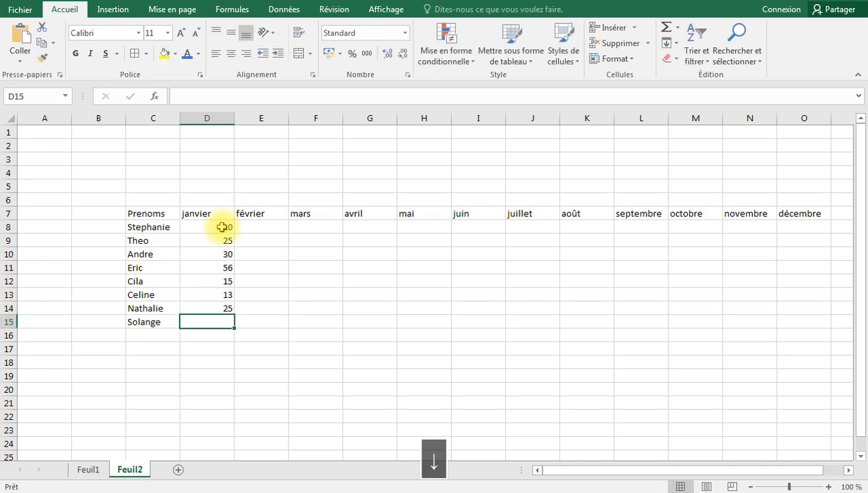
text(44)
key(Up)
Select the janvier values in D8:D15 and copy them across to column O with the fill handle.
key(Up)
key(Up)
key(Up)
key(Up)
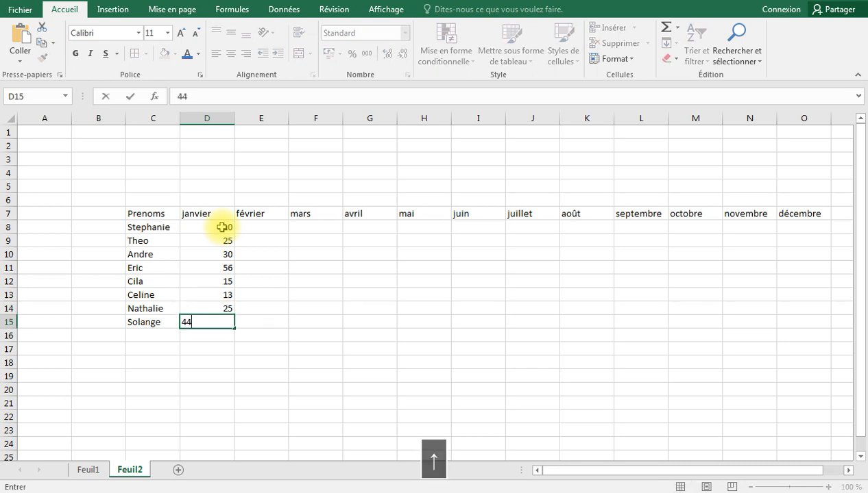
key(Up)
key(Up)
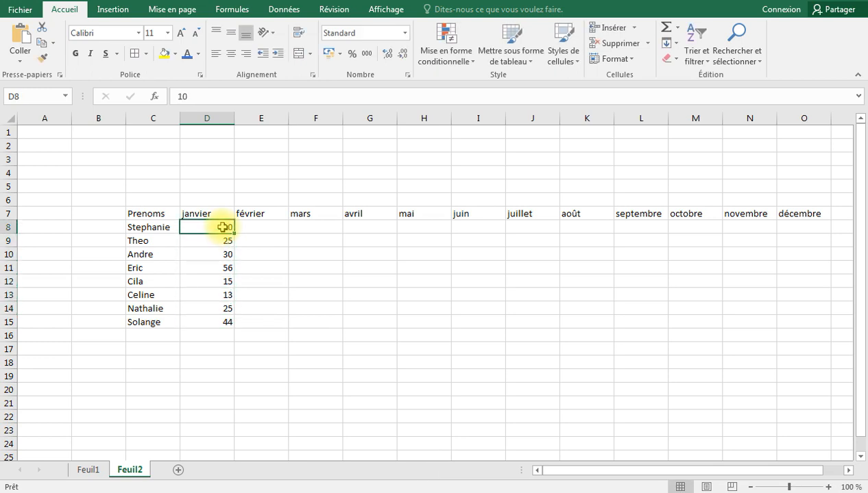
drag(217, 227, 821, 294)
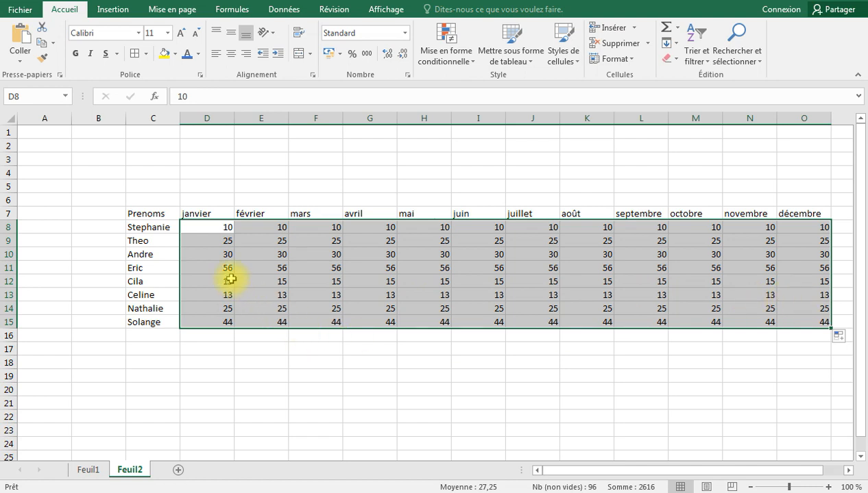
Change the janvier value in cell D10 to 20 and the avril value in cell G12 to 75.
click(210, 254)
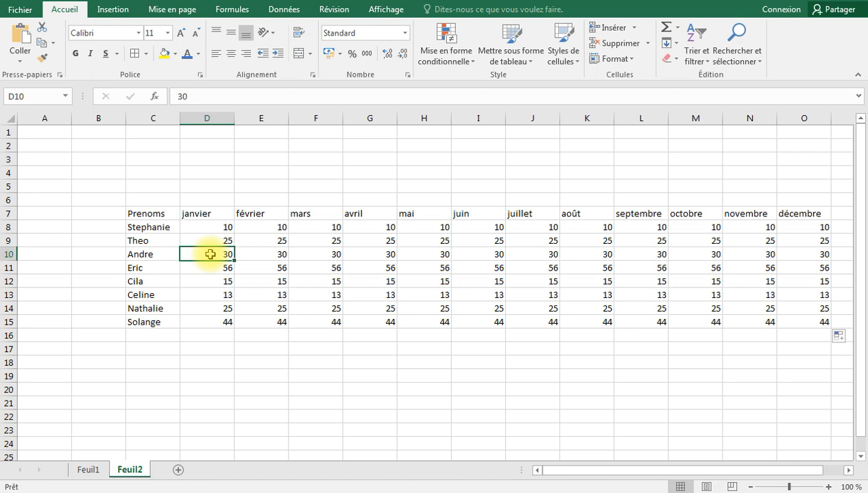
text(20)
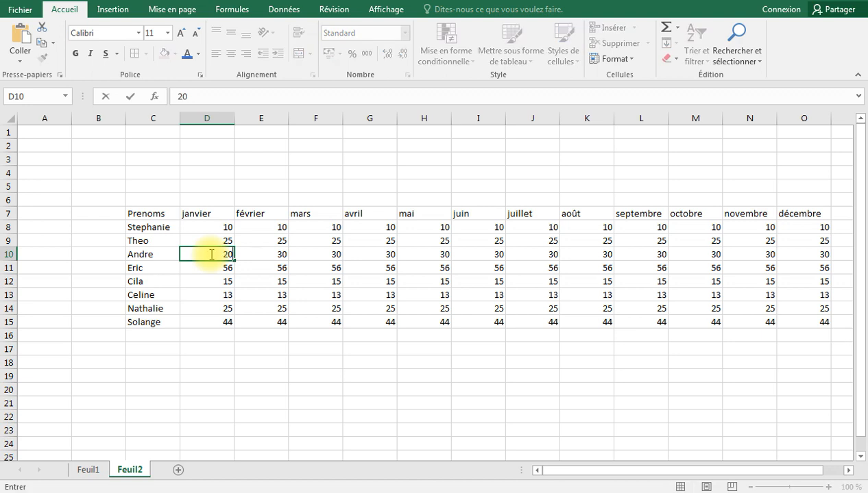
key(Return)
key(Right)
key(Right)
key(Right)
key(Down)
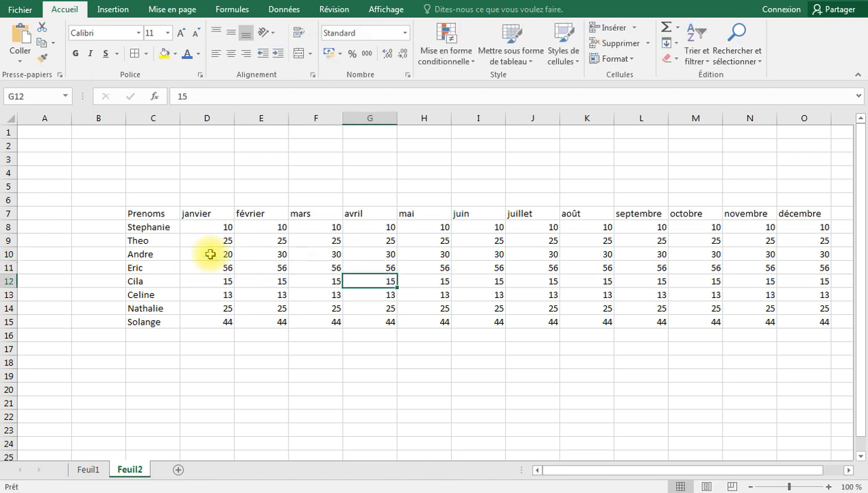
text(75)
key(Return)
Change the août value in cell K13 to 200.
key(Right)
key(Right)
key(Right)
key(Right)
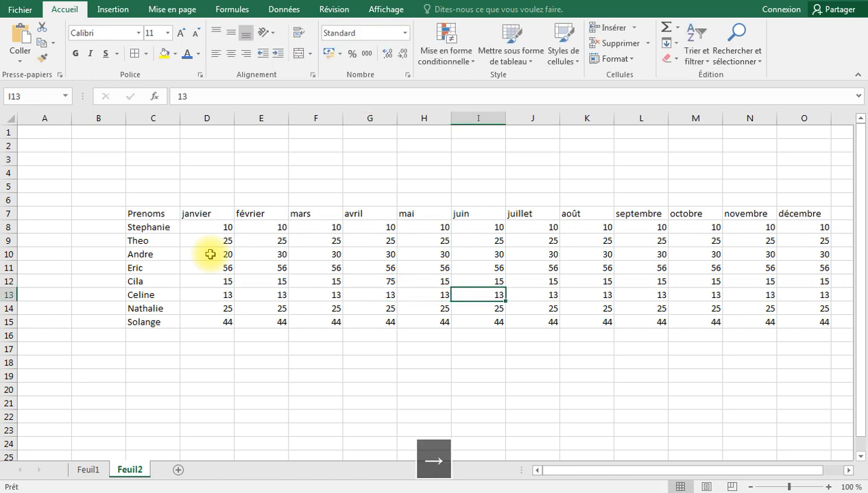
text(200)
key(Up)
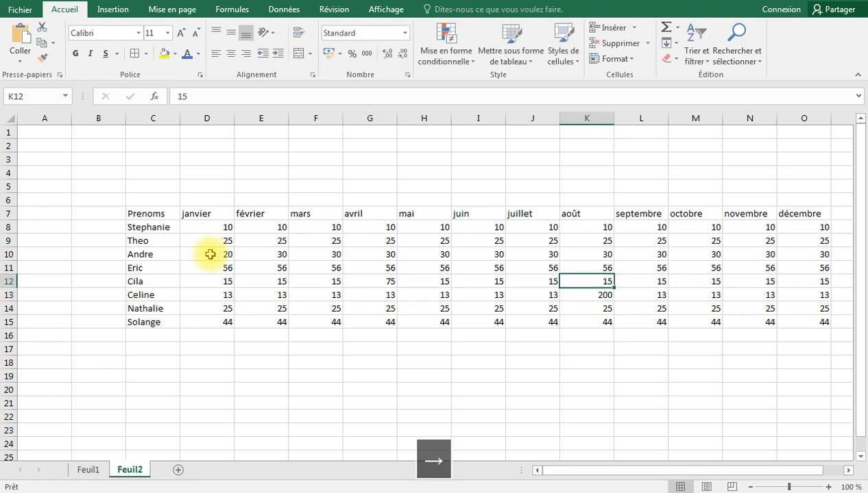
Change the novembre value in cell N10 to 100.
key(Right)
key(Right)
key(Right)
key(Up)
key(Up)
text(100)
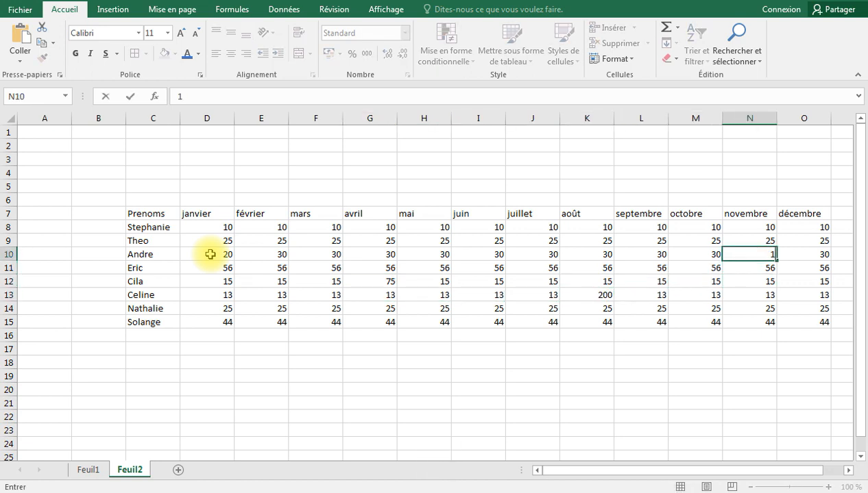
key(Left)
Change the juin value in cell I10 to 55.
key(Left)
key(Left)
key(Left)
key(Left)
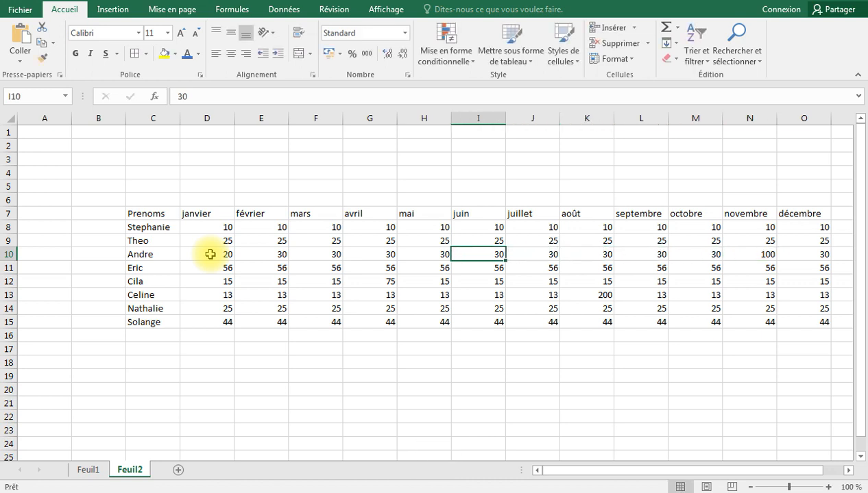
text(55)
key(Left)
Change the mars value in cell F10 to 14.
key(Left)
key(Left)
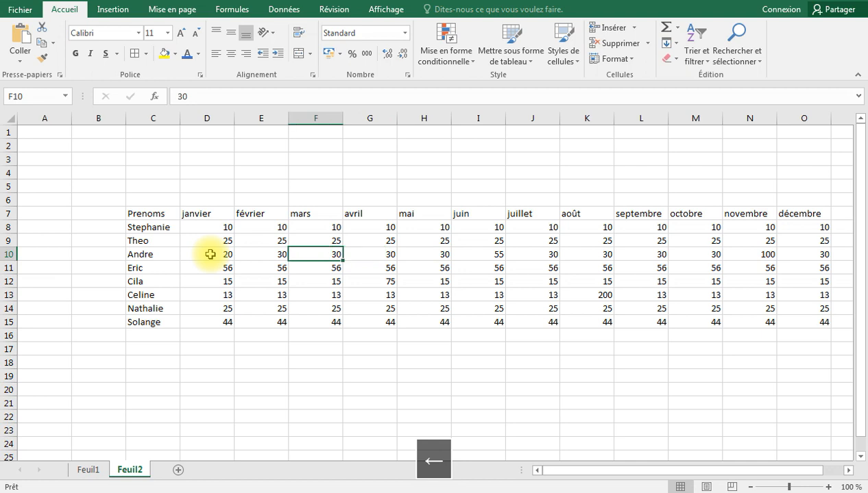
text(14)
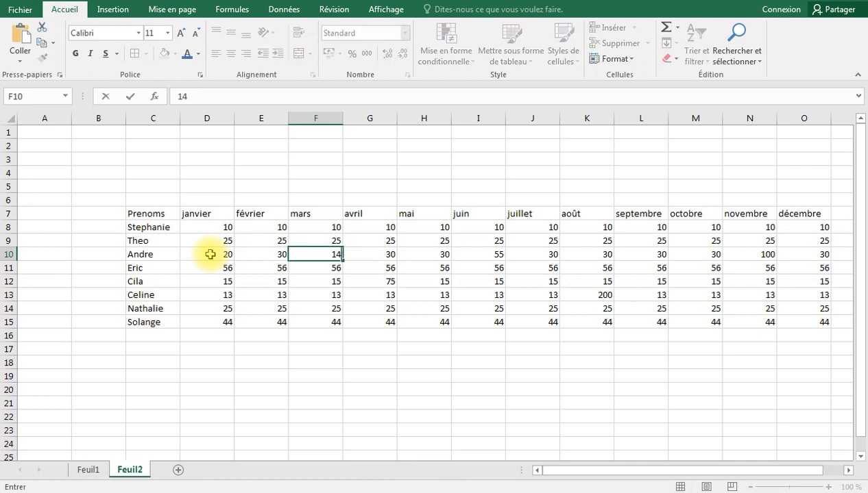
key(Left)
Go through the values of row 10 cell by cell from janvier in D10 to décembre in O10.
key(Left)
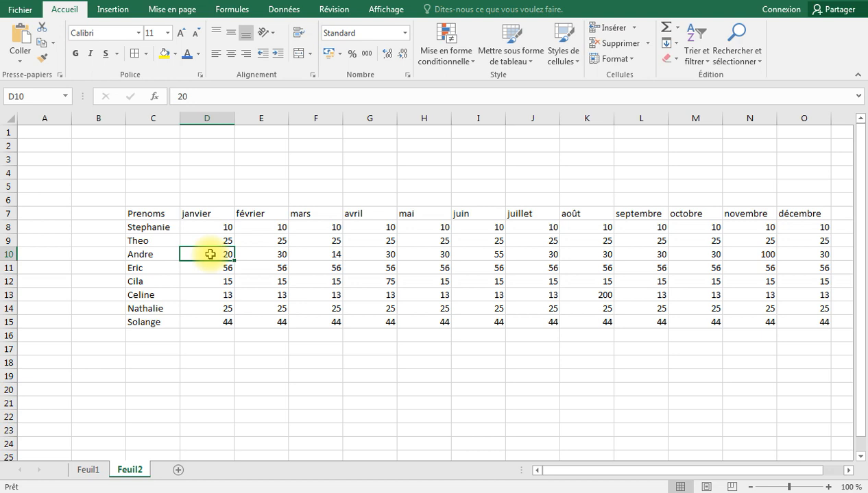
key(Right)
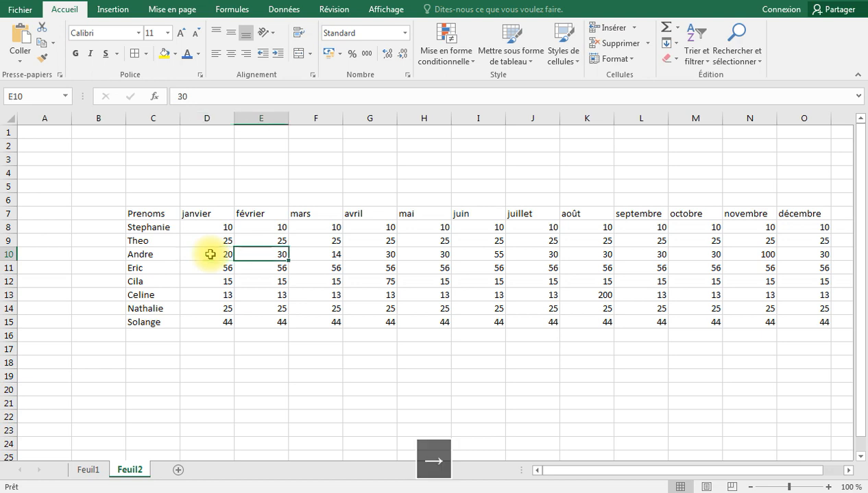
key(Right)
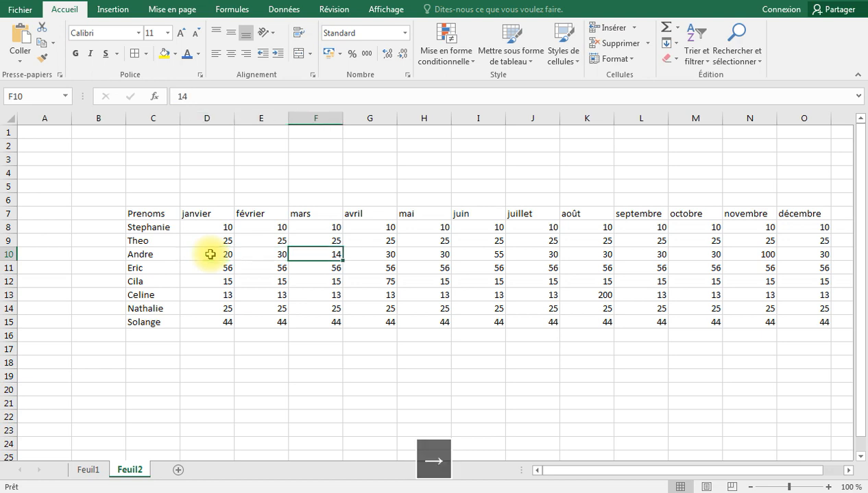
key(Right)
key(Right)
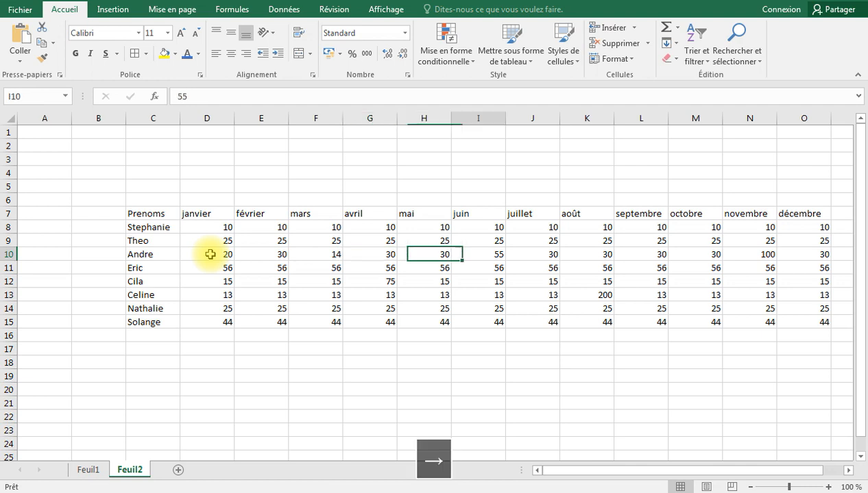
key(Right)
key(Right)
key(Right)
key(Right)
key(Right)
key(Right)
key(Right)
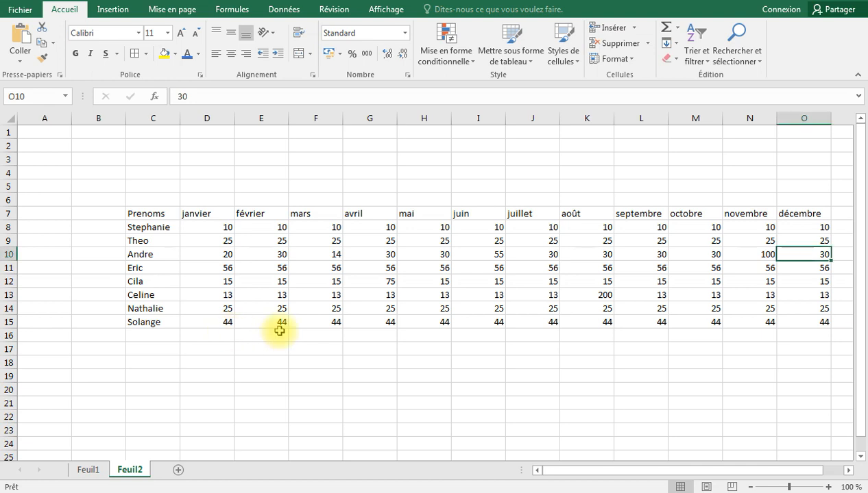
Select all monthly values in D8:O15 to check their overall sum, and clear the selection.
drag(201, 229, 790, 325)
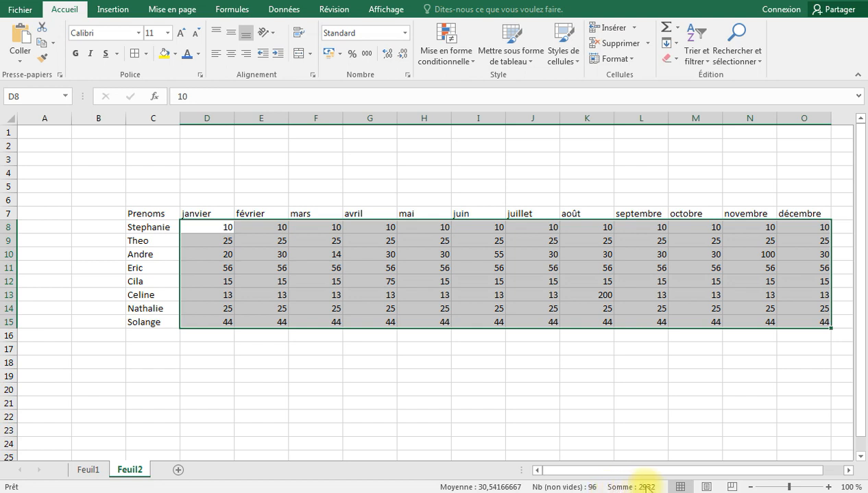
click(493, 348)
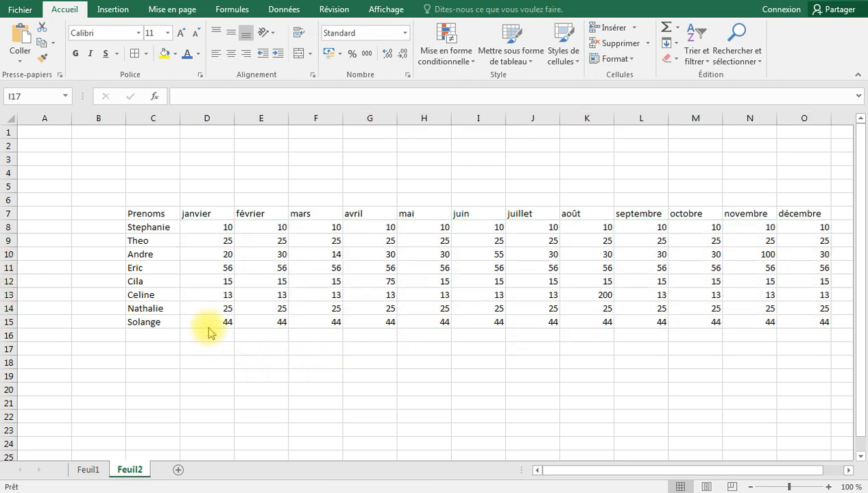